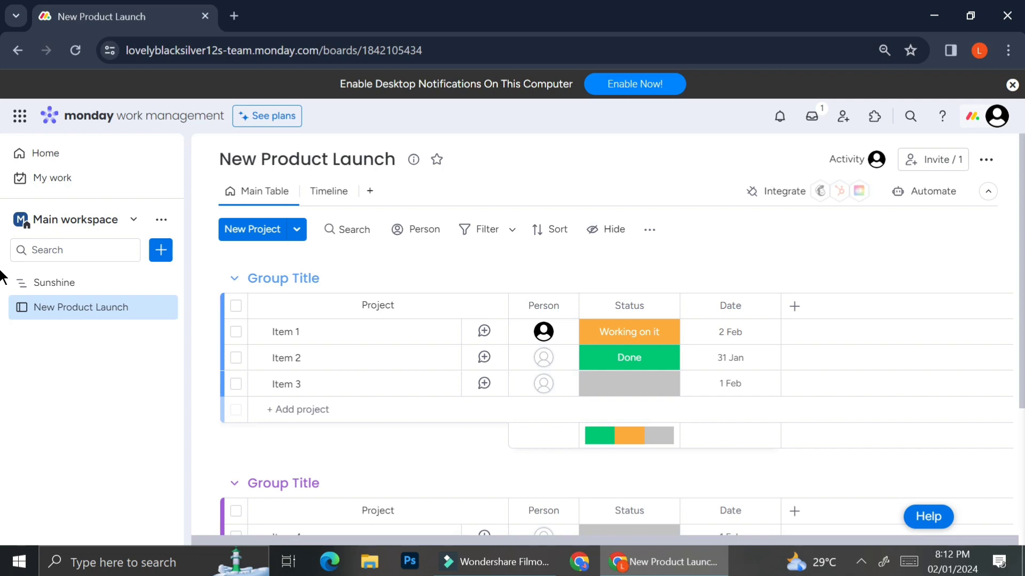
- Create a board named "Low Level Board (December 2023 Launch)" in the main workspace, set to manage Projects
left_click(161, 219)
left_click(87, 380)
left_click(158, 251)
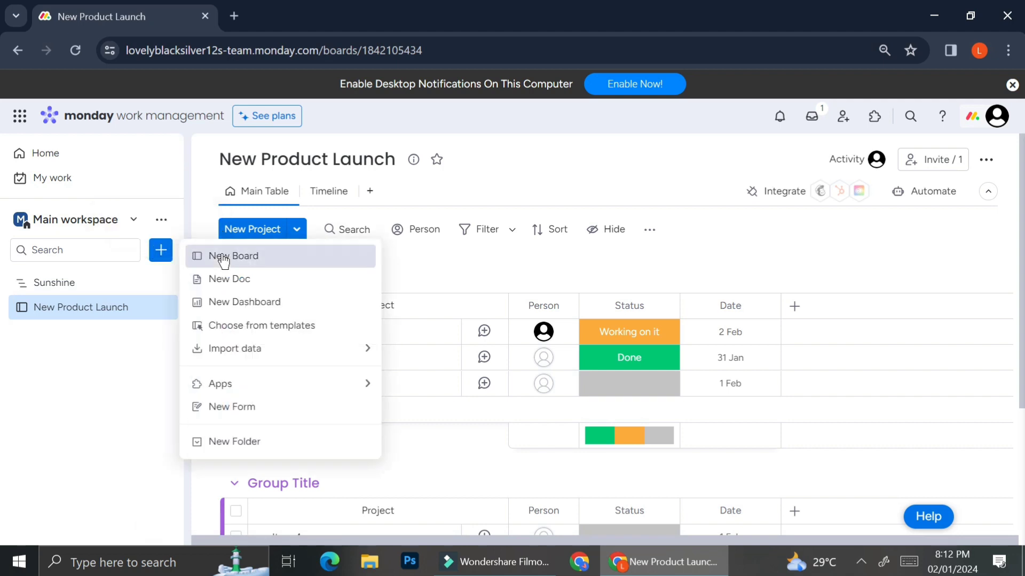
left_click(223, 259)
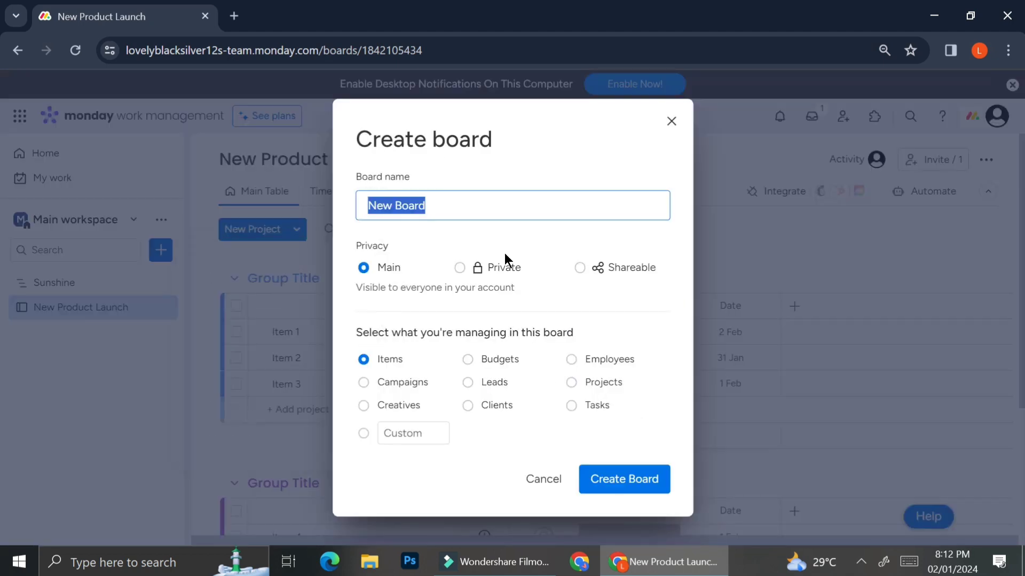
type("Low ")
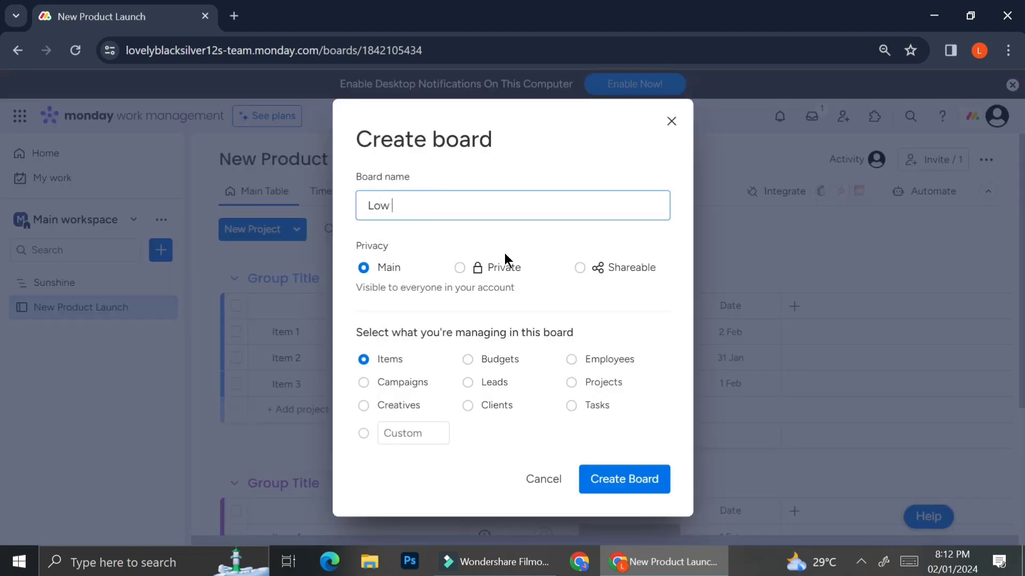
type("Level Boar")
type("d")
type(" (Jan")
key("BackSpace")
key("BackSpace")
key("BackSpace")
type("De")
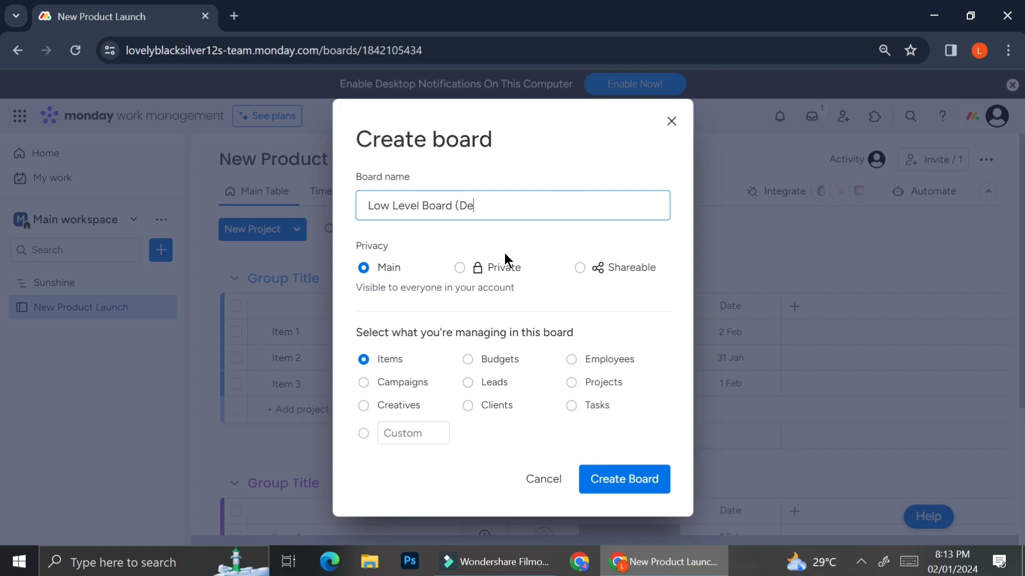
type("cember 2023 Launch")
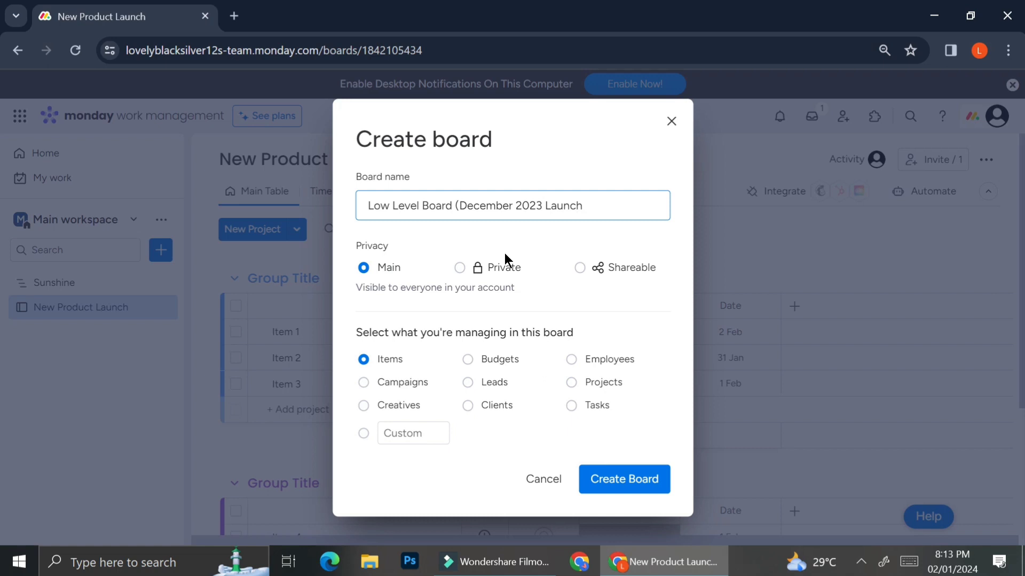
type(")")
left_click(579, 384)
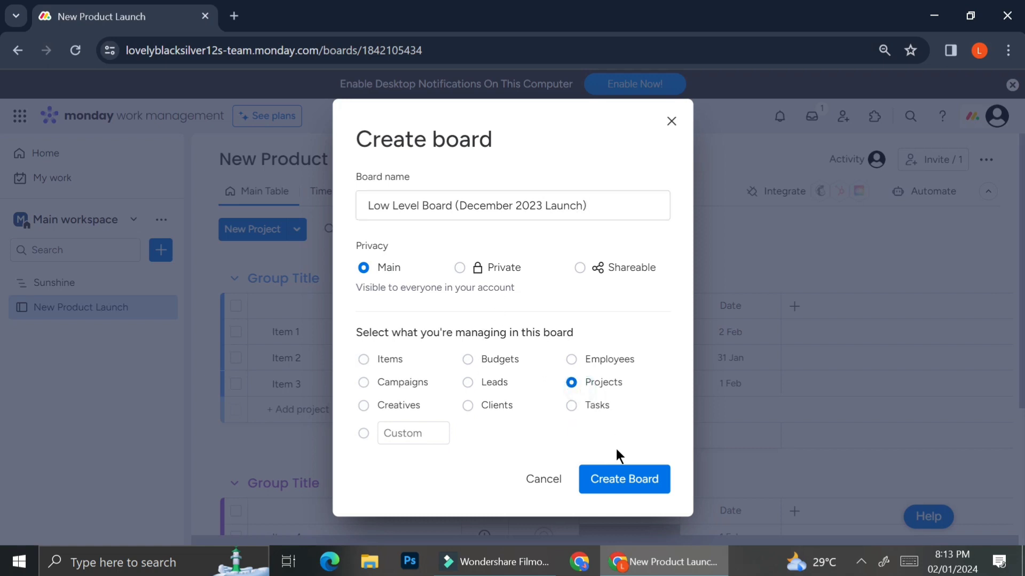
left_click(611, 482)
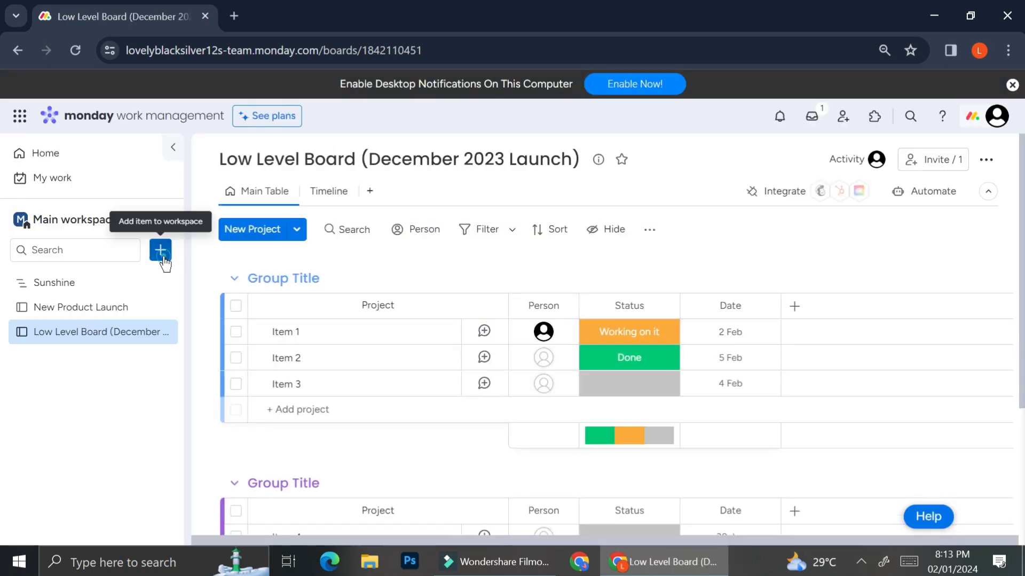
- Create another board in the main workspace named "High Level Board (2023 Launch)"
left_click(160, 251)
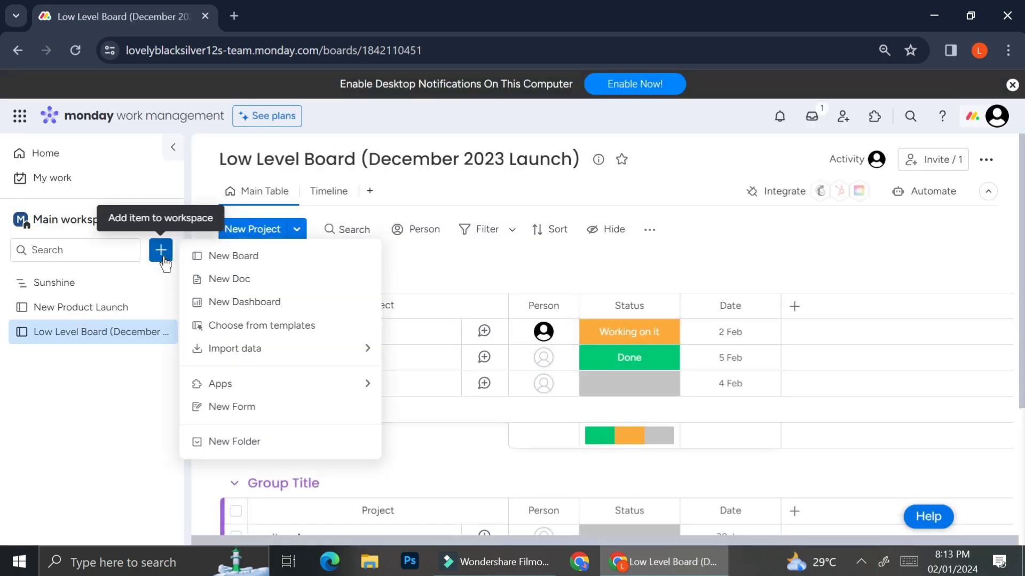
left_click(197, 256)
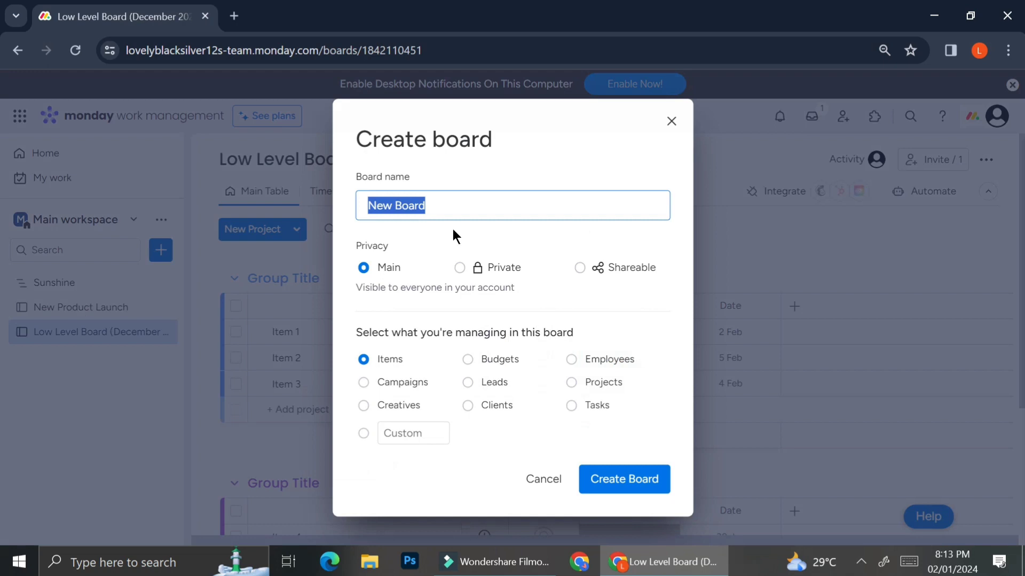
type("High")
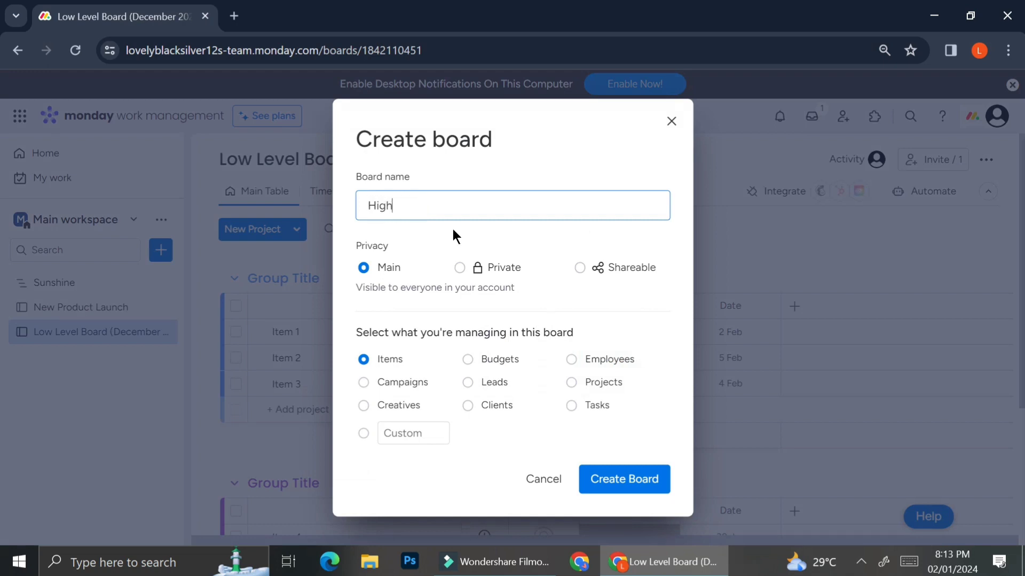
type(" Level Board (2023")
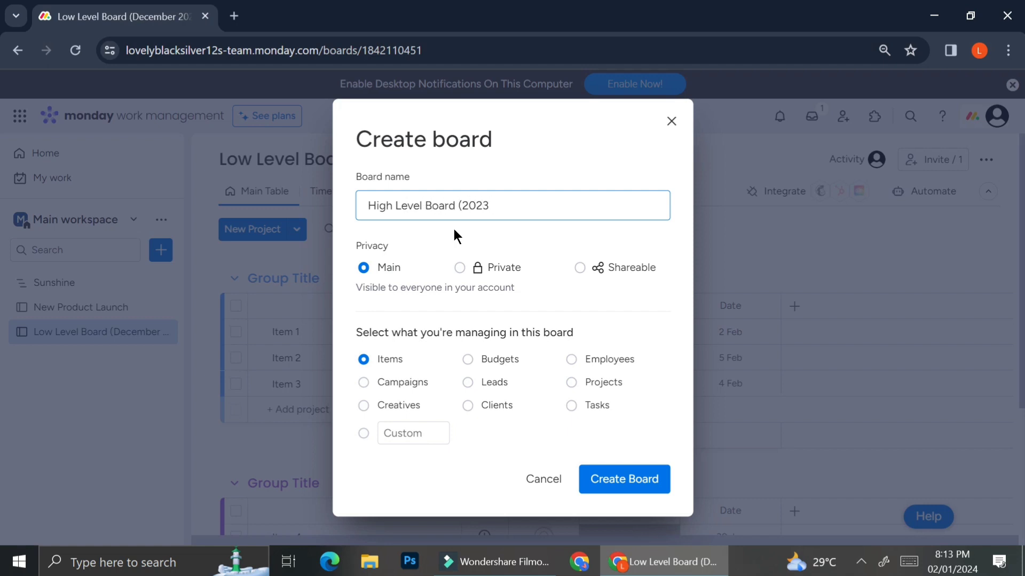
type(" Launch)")
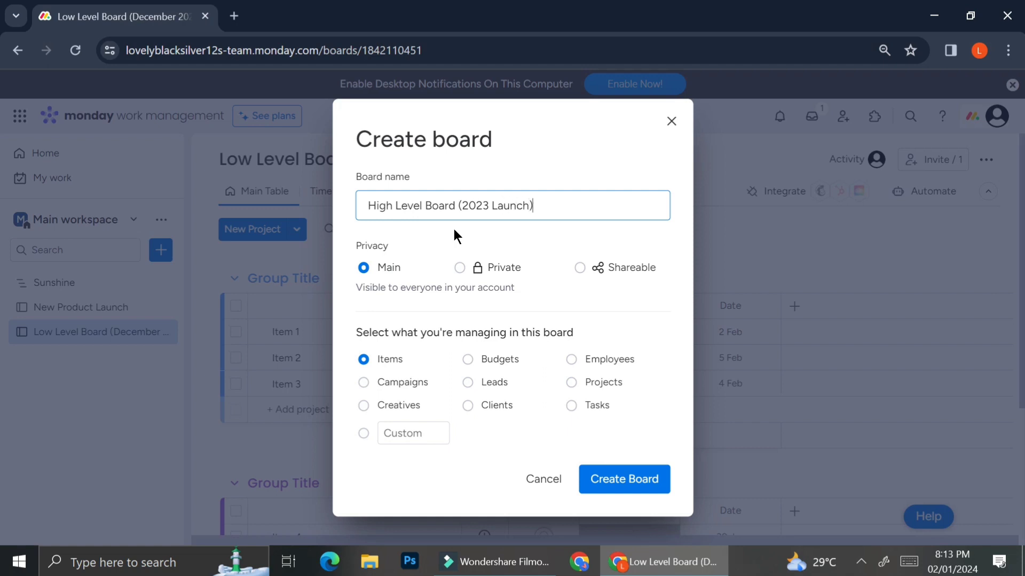
left_click(620, 491)
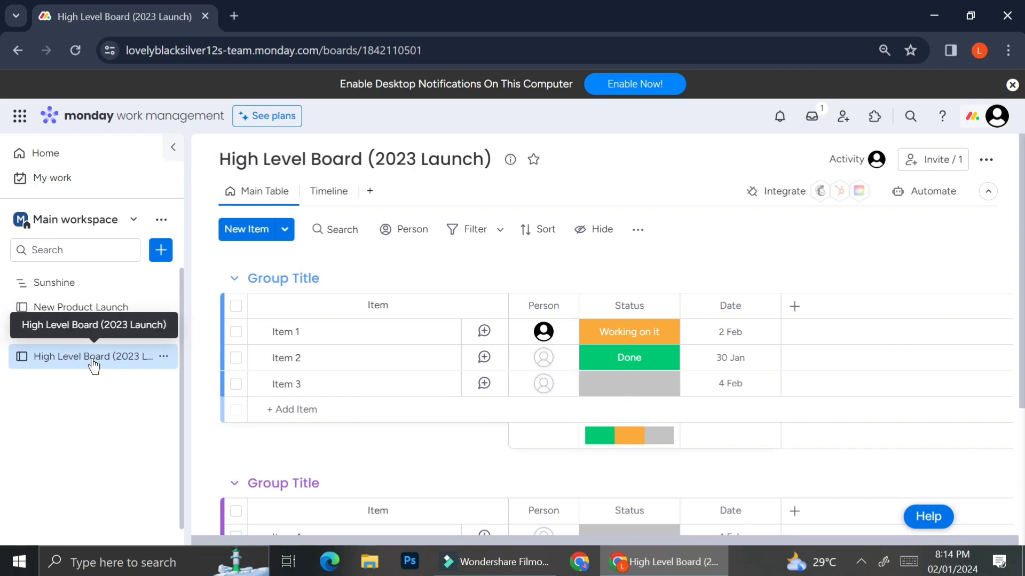
- Add a connect boards column to the High Level Board, linked to the Low Level Board (December 2023 Launch) with a two-way connection
left_click(794, 306)
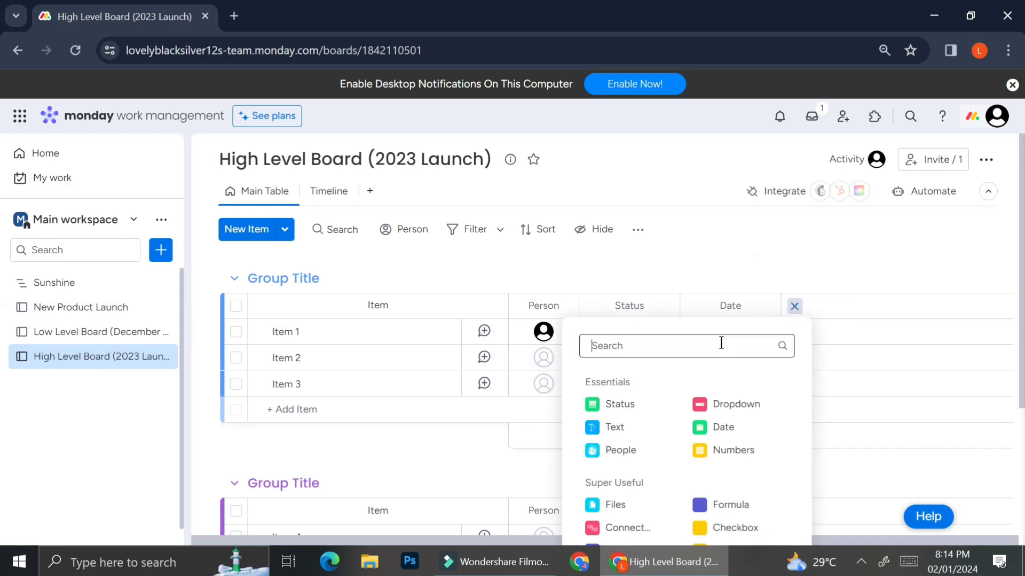
left_click(619, 529)
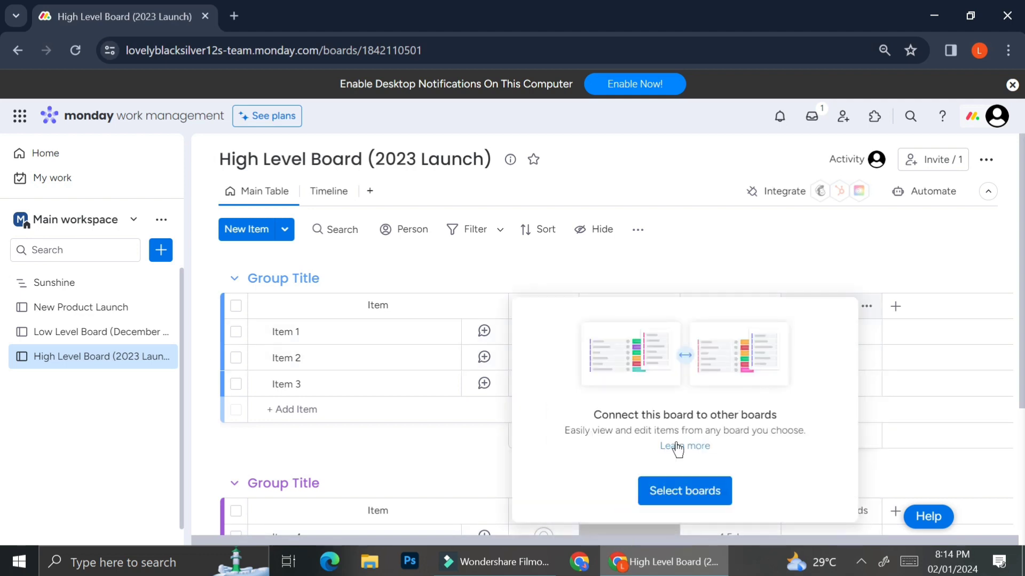
left_click(672, 487)
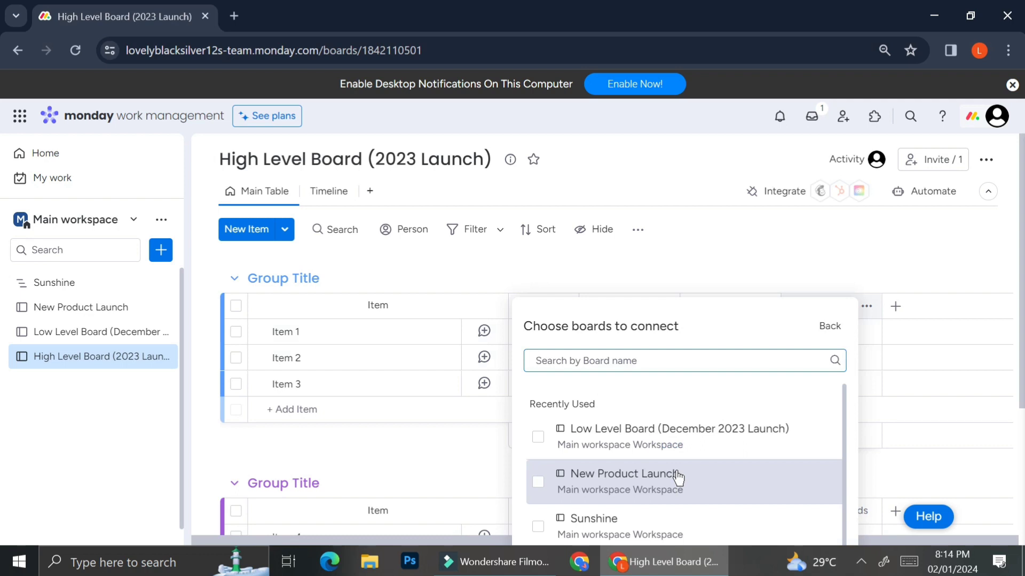
key("ctrl+minus")
key("ctrl+minus")
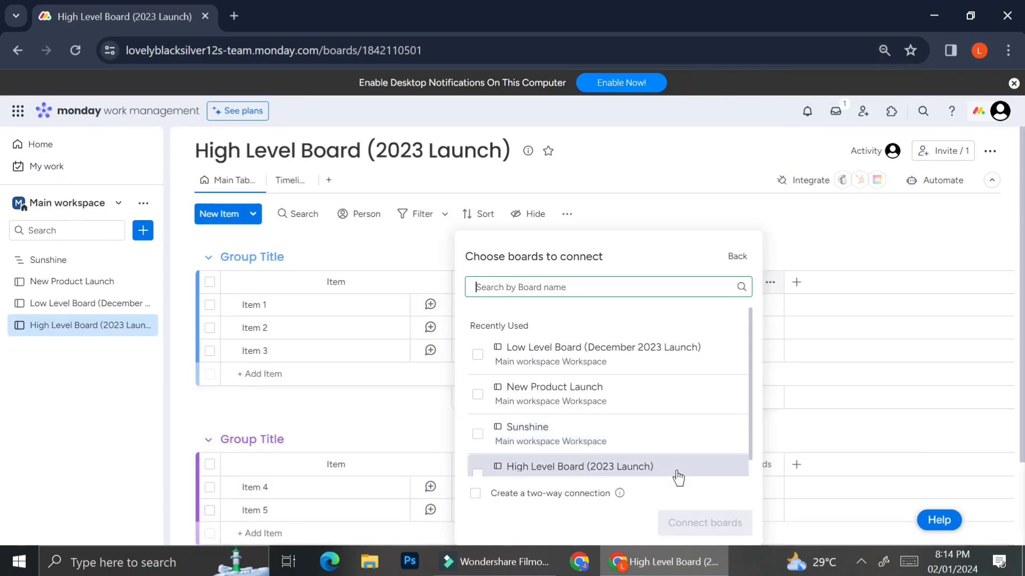
left_click(478, 357)
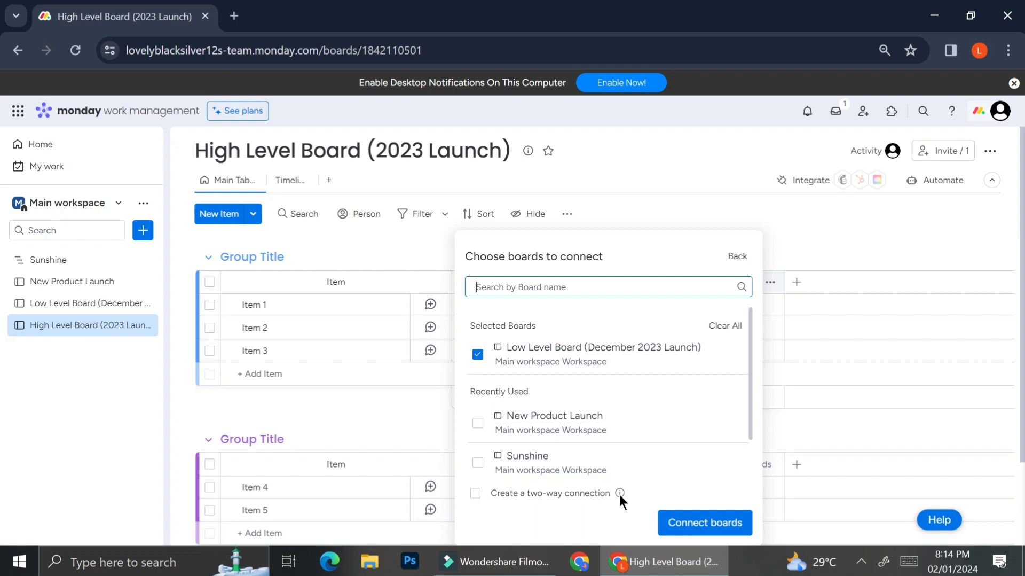
mouse_move(620, 492)
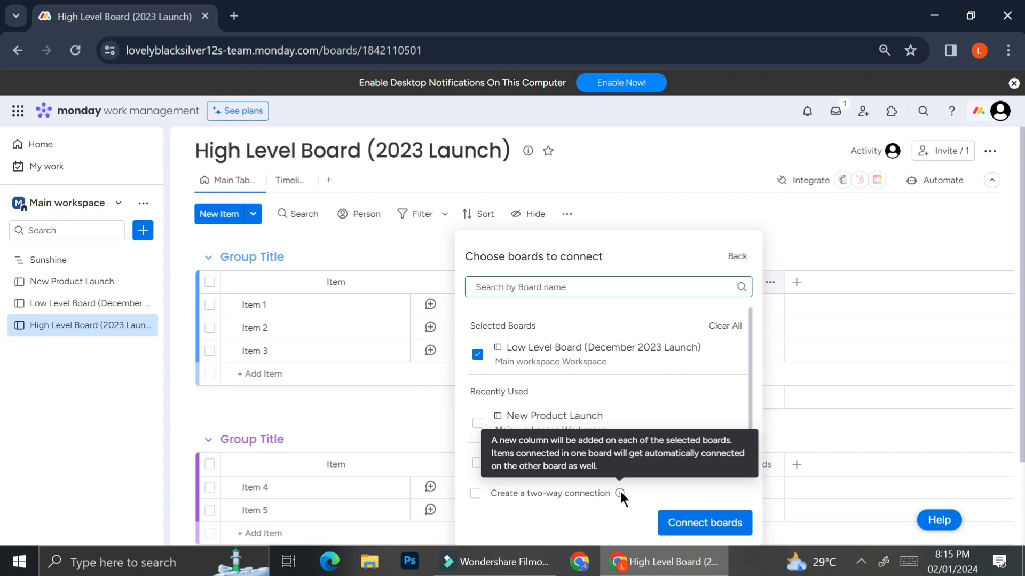
left_click(475, 492)
left_click(697, 522)
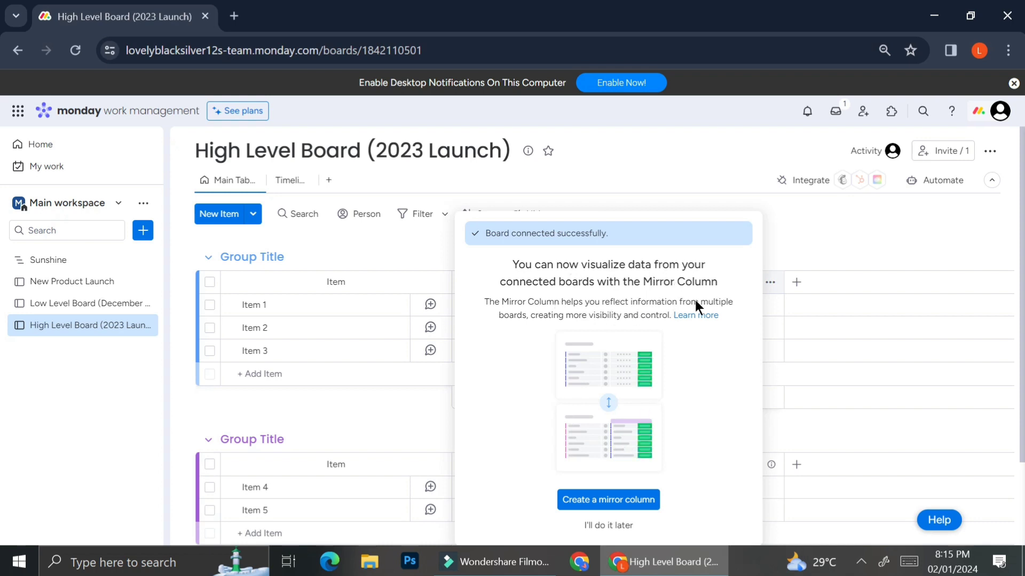
- Create a mirror column on the High Level Board for the newly connected board
left_click(635, 504)
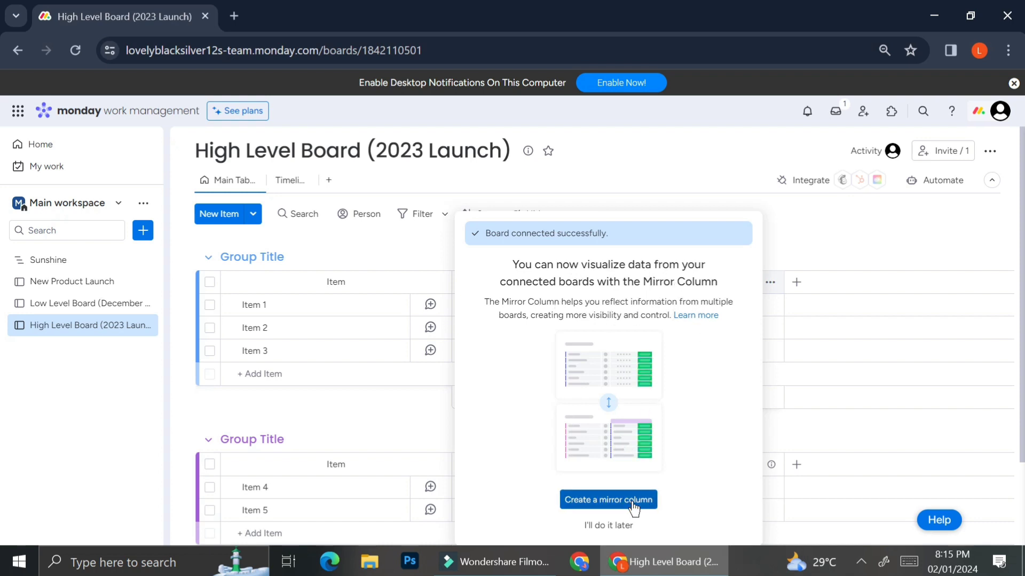
scroll(710, 446, "down", 2)
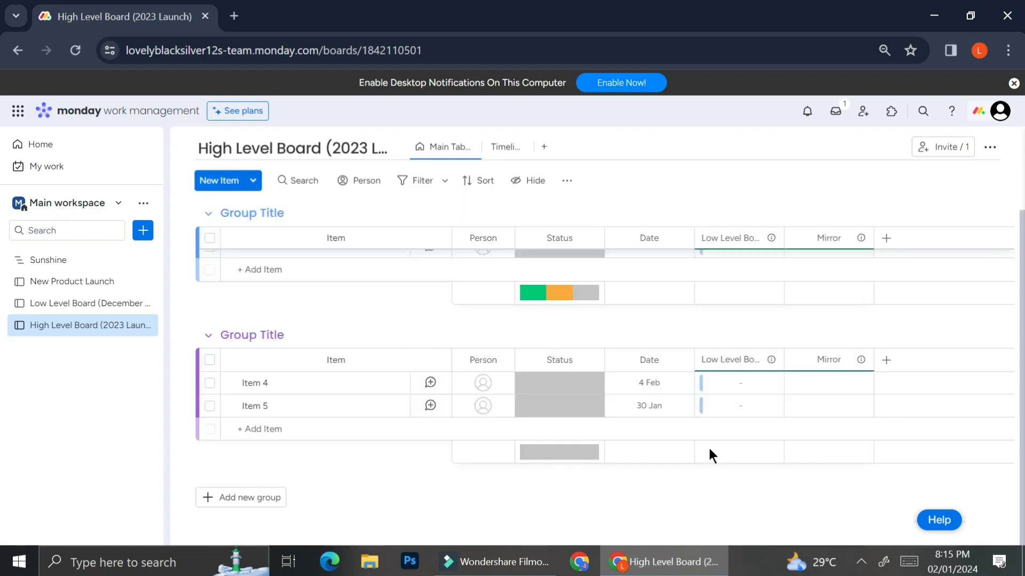
key("ctrl+plus")
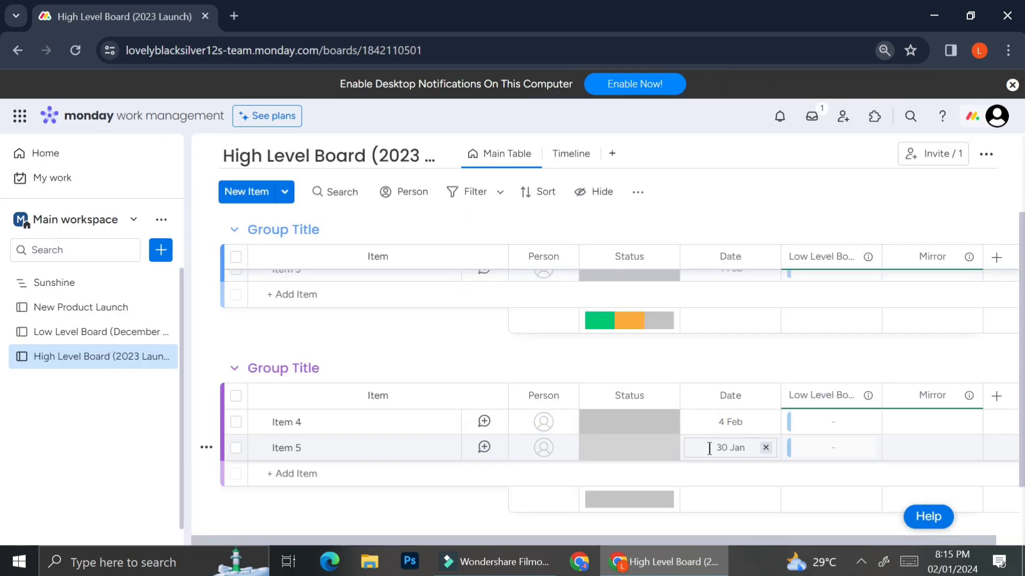
key("ctrl+plus")
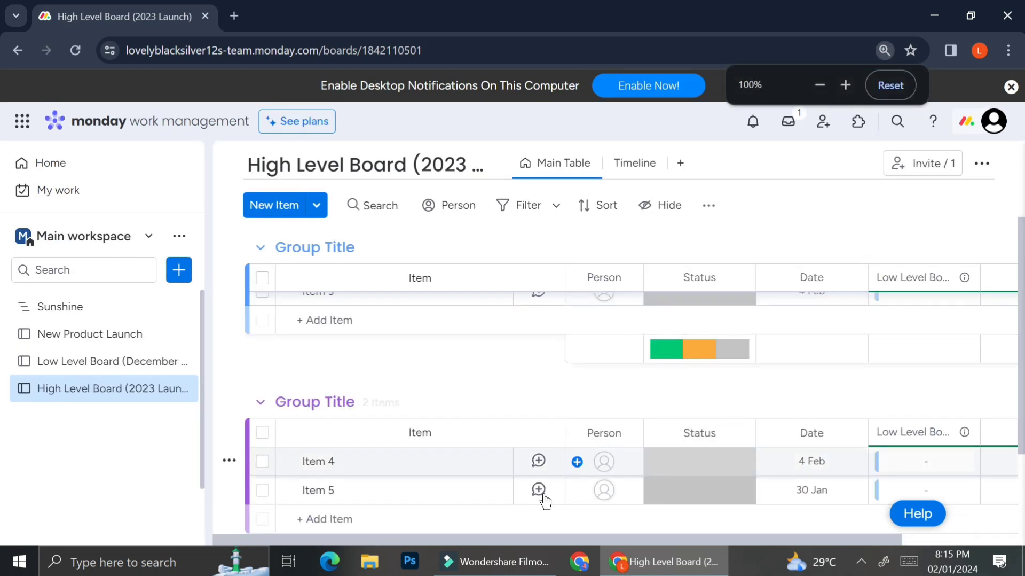
left_click_drag(419, 539, 557, 541)
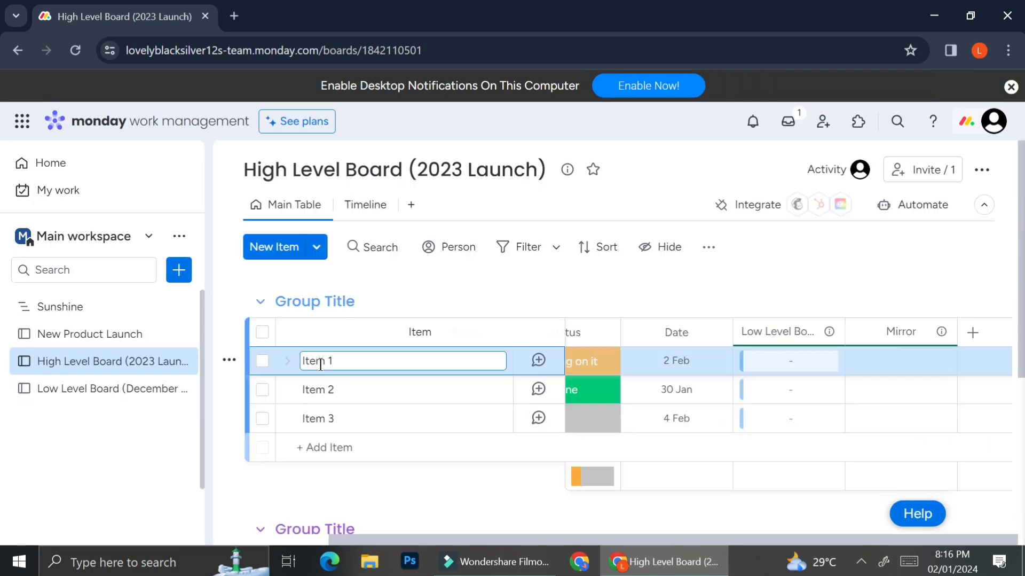
- Rename Item 1 in the first group of the High Level Board as "December 2023"
double_click(326, 366)
type("Pre launch")
left_click_drag(354, 362, 297, 361)
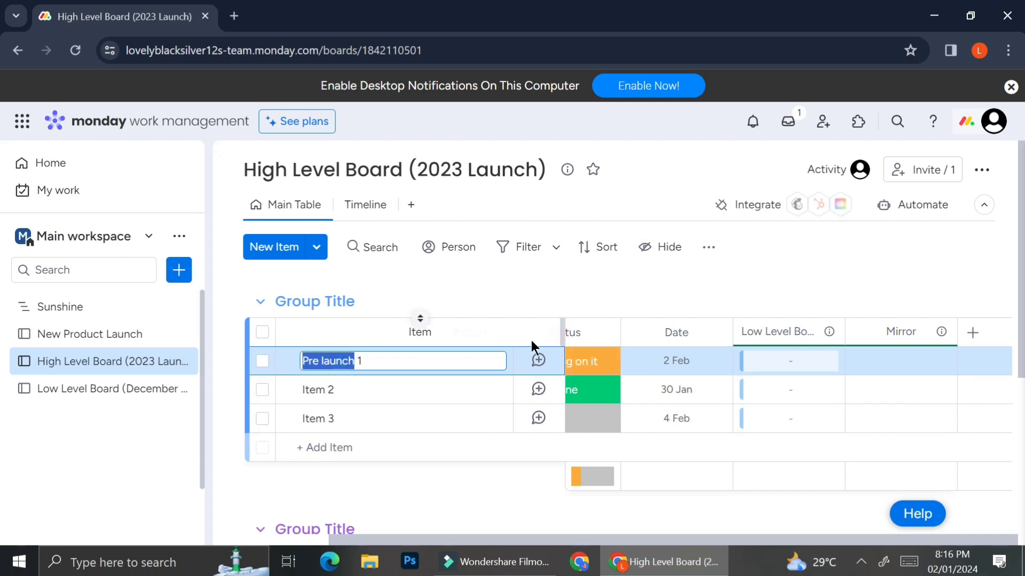
type("December")
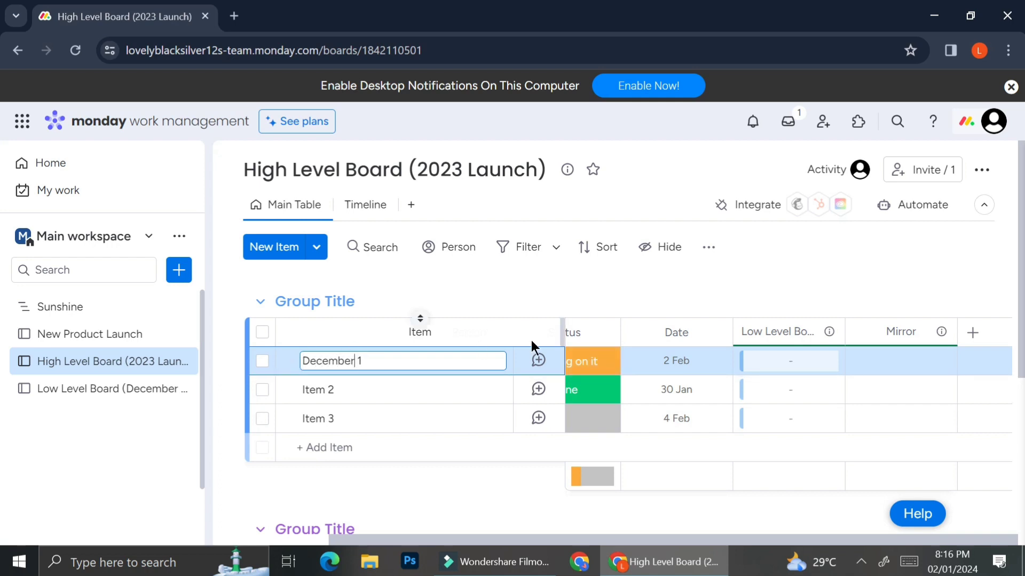
key("BackSpace")
type("2023")
key("Return")
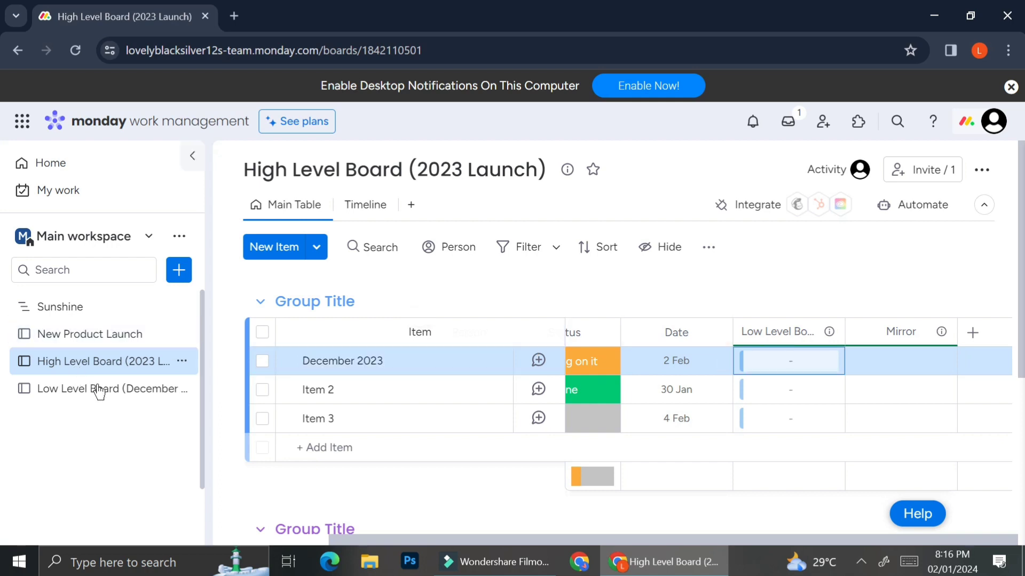
- On the Low Level Board, connect Item 1 to the December 2023 item of the High Level Board through its link column
left_click(104, 388)
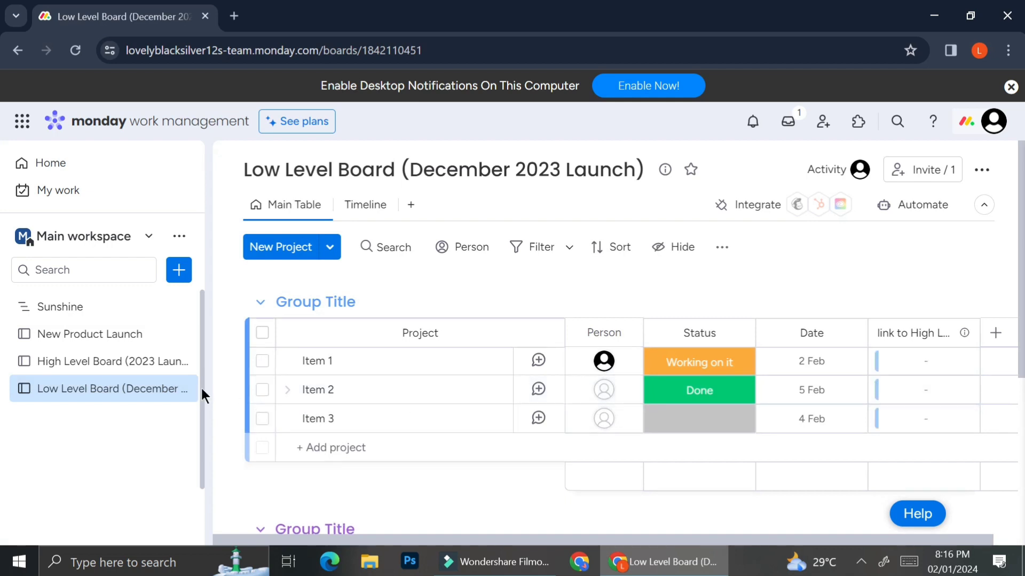
left_click(901, 367)
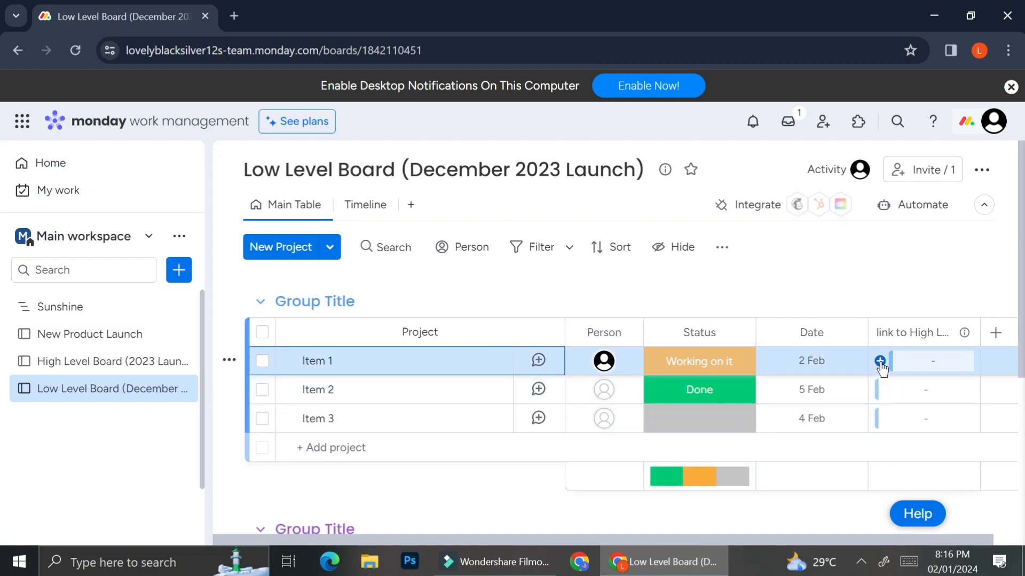
left_click(880, 361)
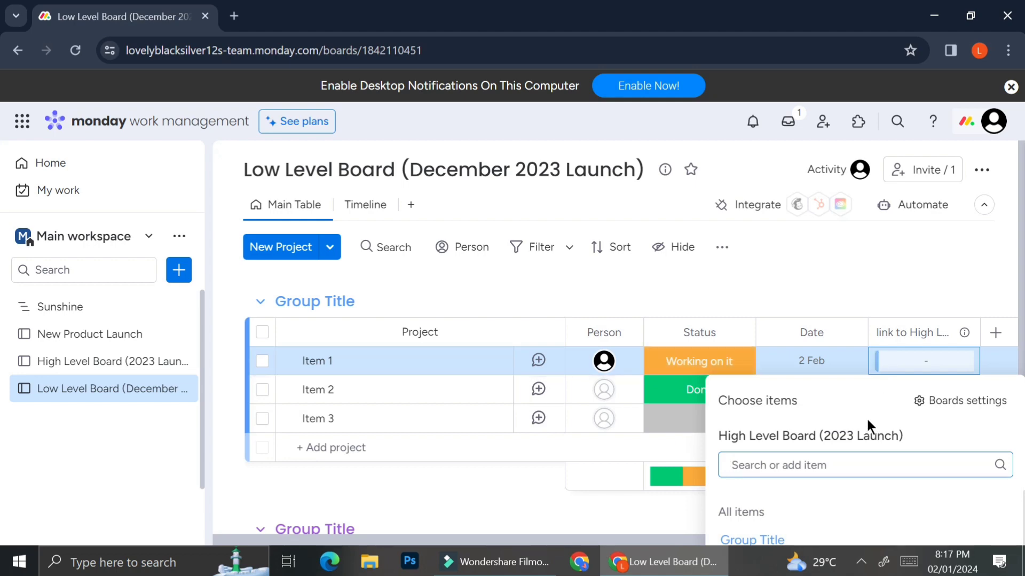
key("ctrl+minus")
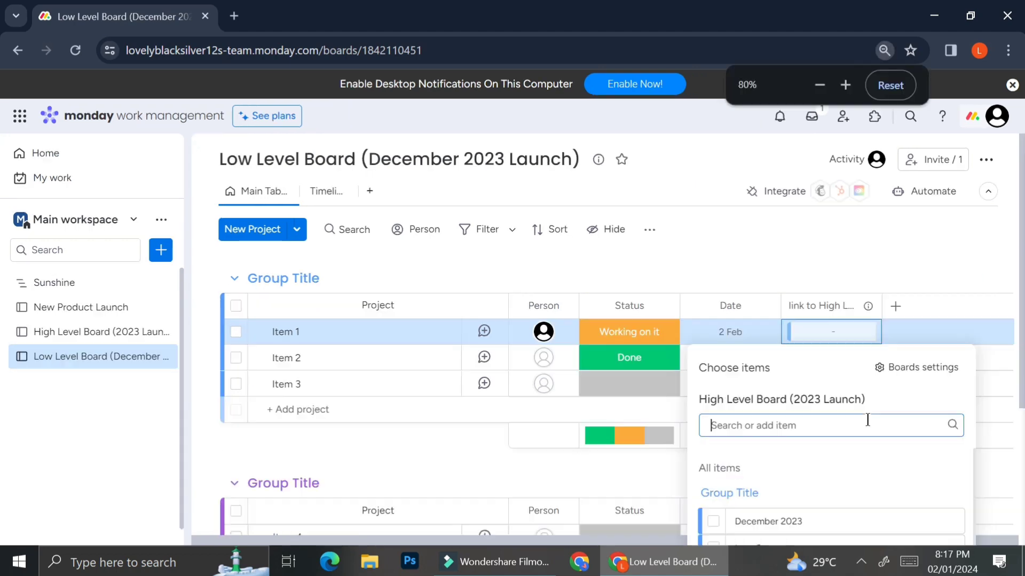
key("ctrl+minus")
scroll(695, 493, "down", 1)
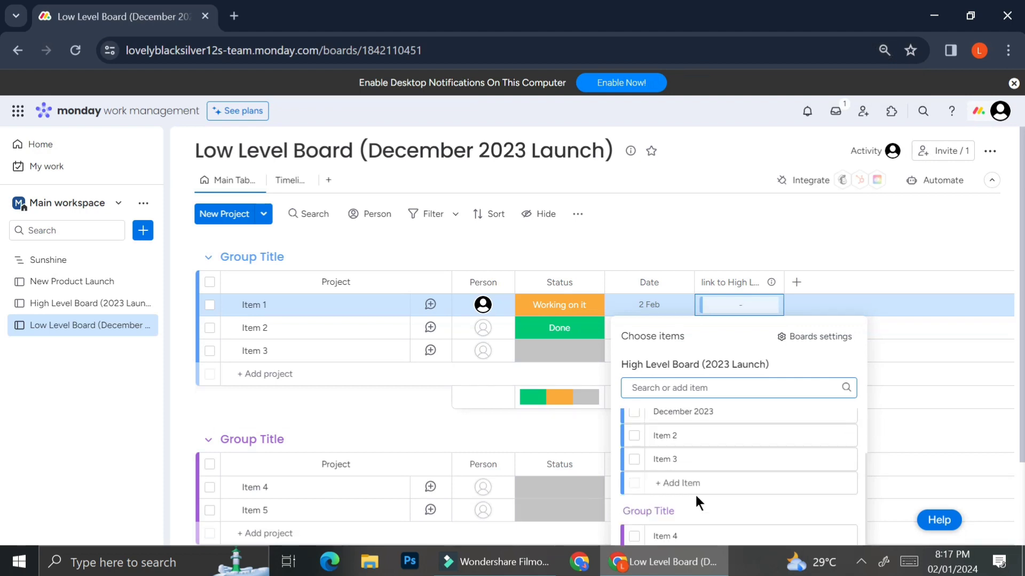
scroll(695, 492, "up", 1)
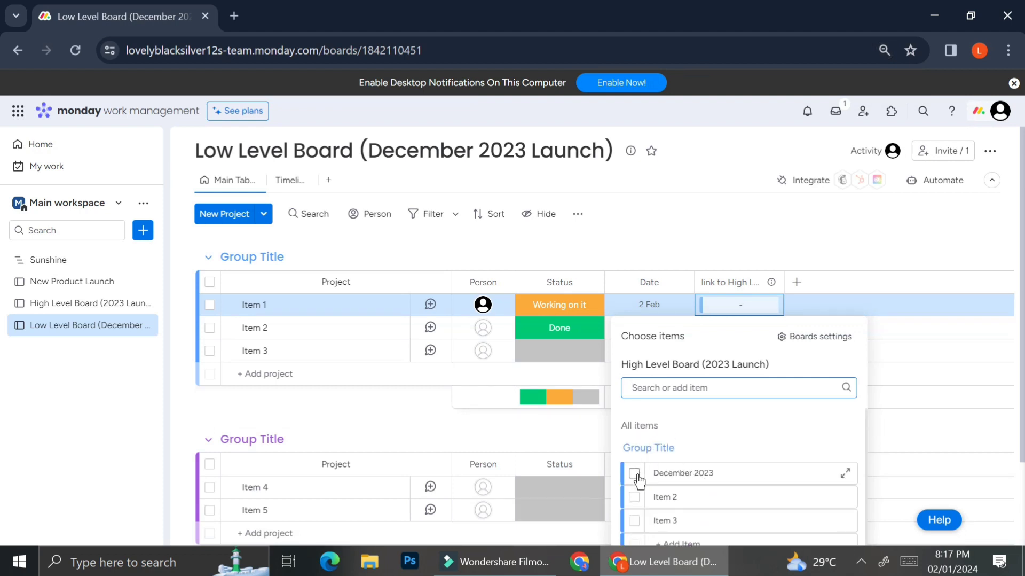
left_click(638, 477)
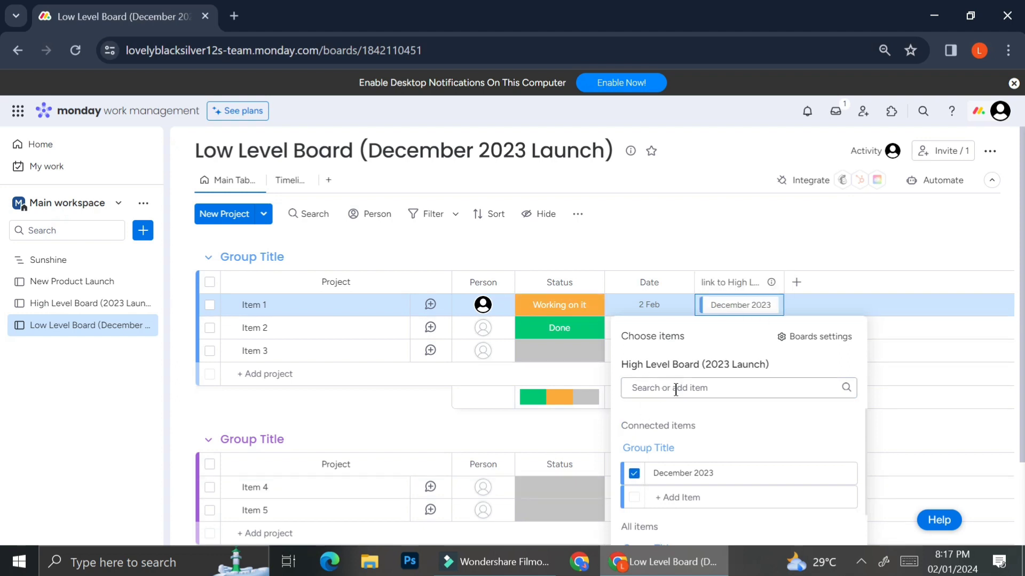
- Rename Item 1 in the first group of the Low Level Board as "Pre-Launch" and close its item details
scroll(677, 534, "down", 3)
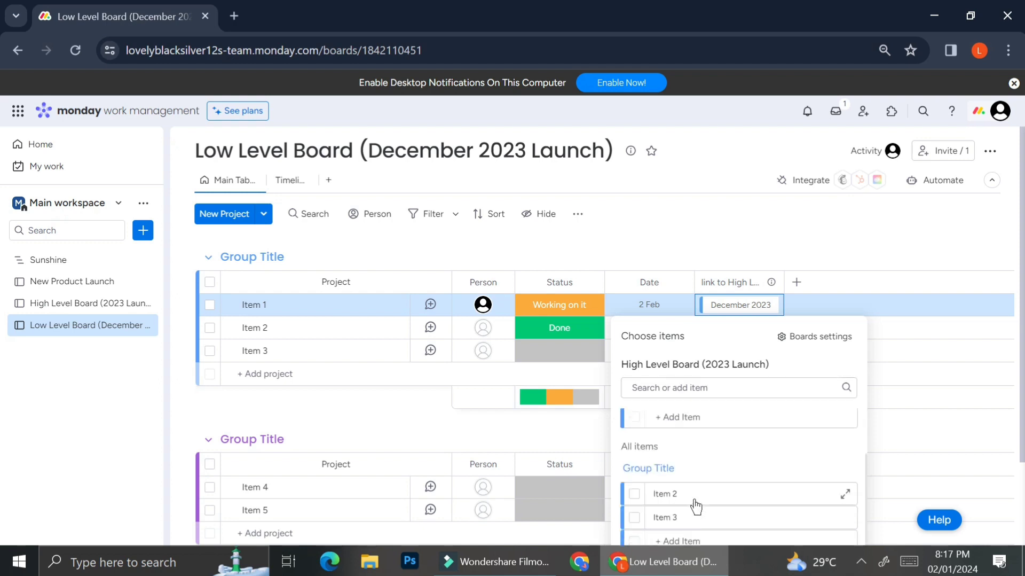
scroll(699, 462, "up", 3)
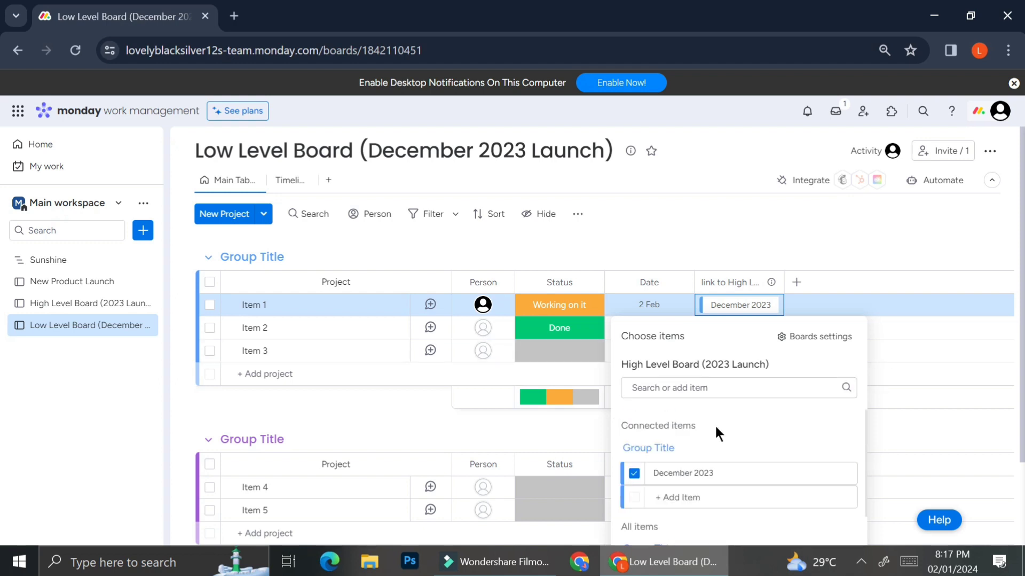
left_click(278, 312)
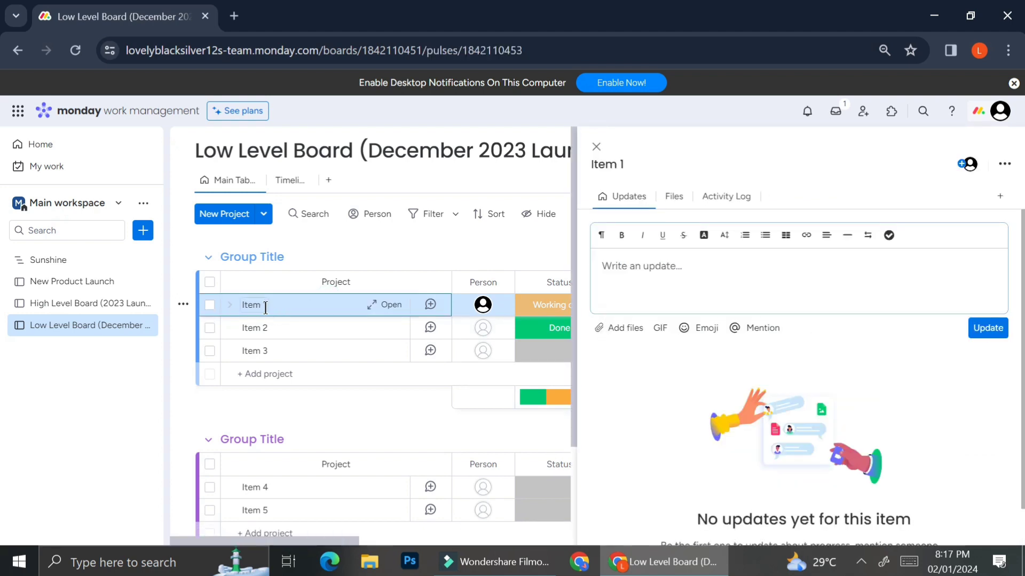
left_click(269, 305)
left_click_drag(267, 304, 239, 309)
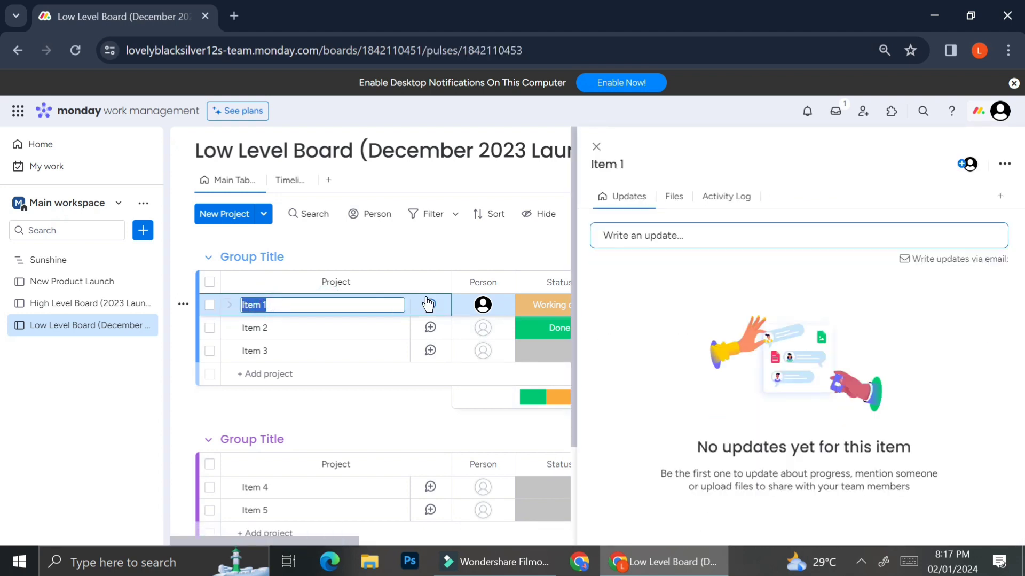
type("Pre-Launch")
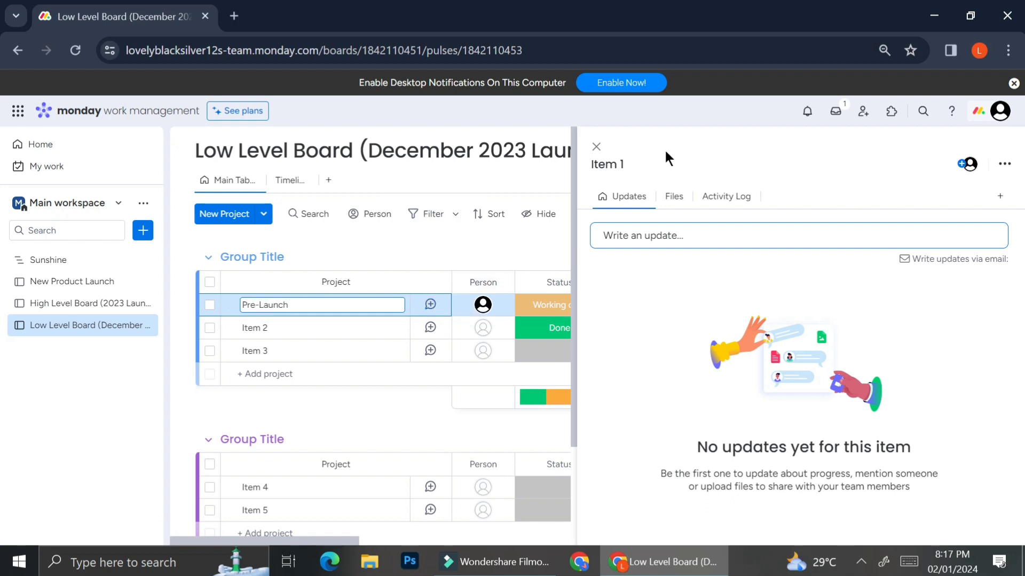
left_click(597, 146)
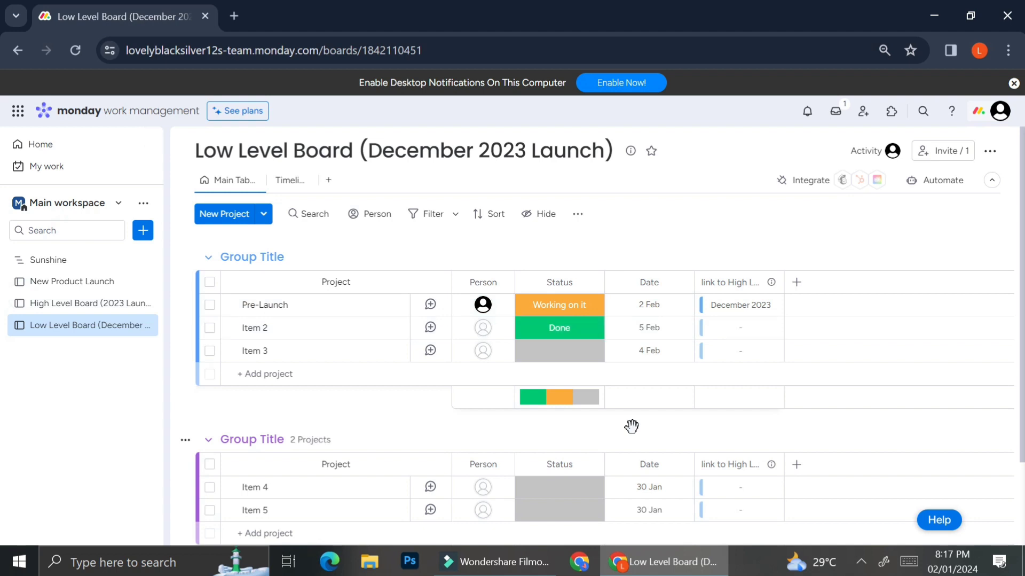
- On the High Level Board (2023 Launch), rename the Mirror column as "Status"
left_click(80, 302)
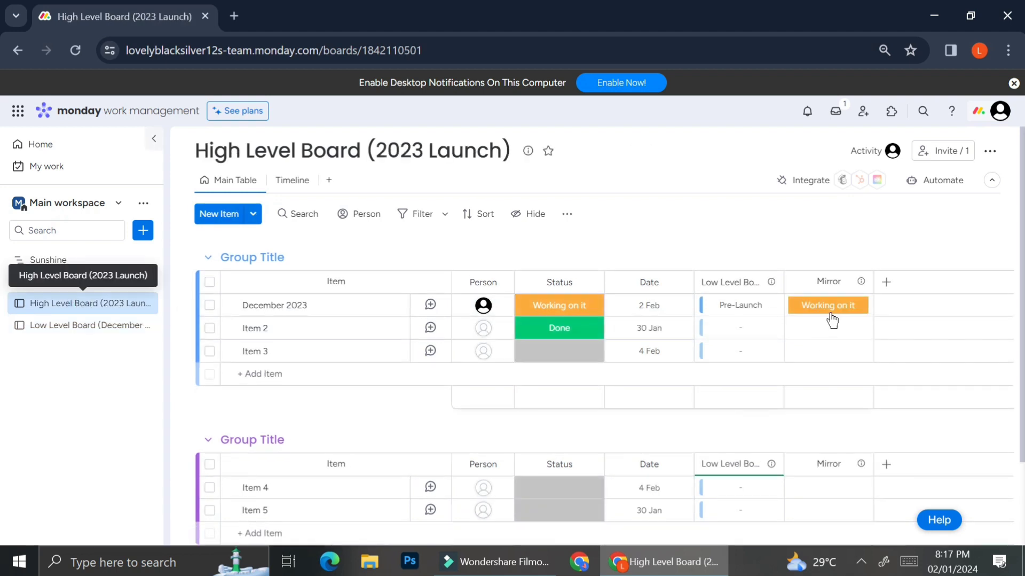
left_click(829, 276)
left_click_drag(830, 277, 754, 273)
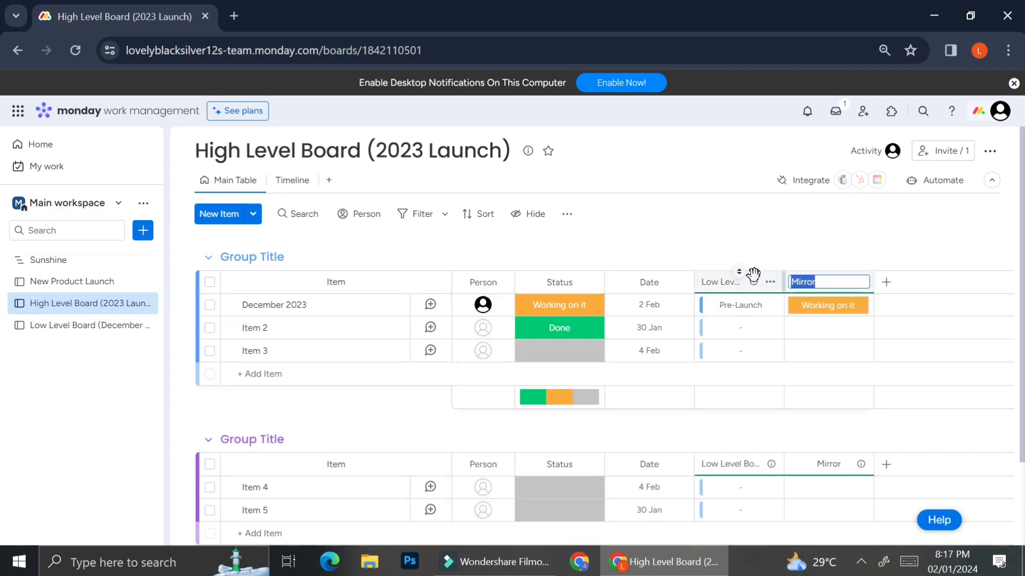
type("STa")
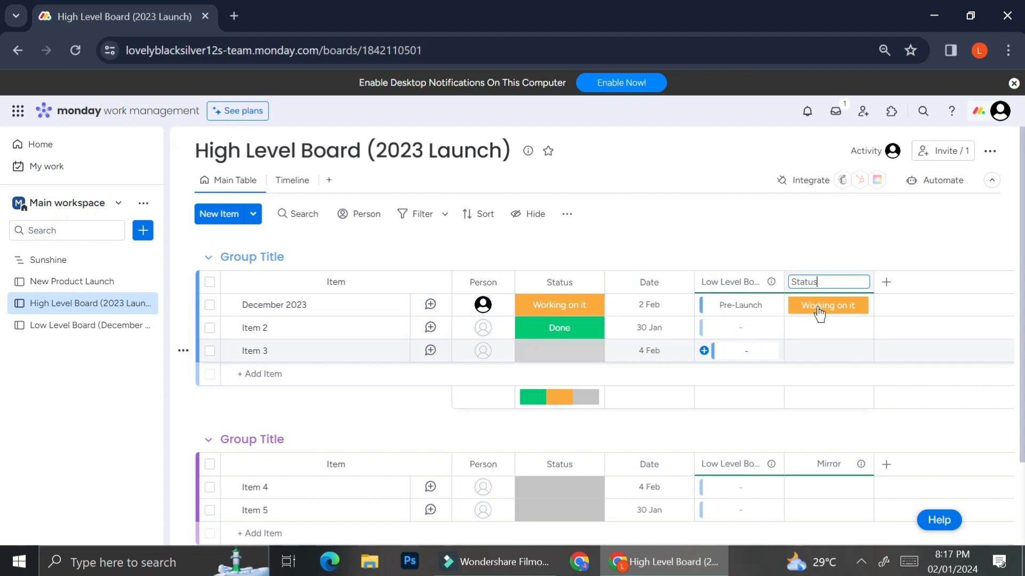
left_click(809, 241)
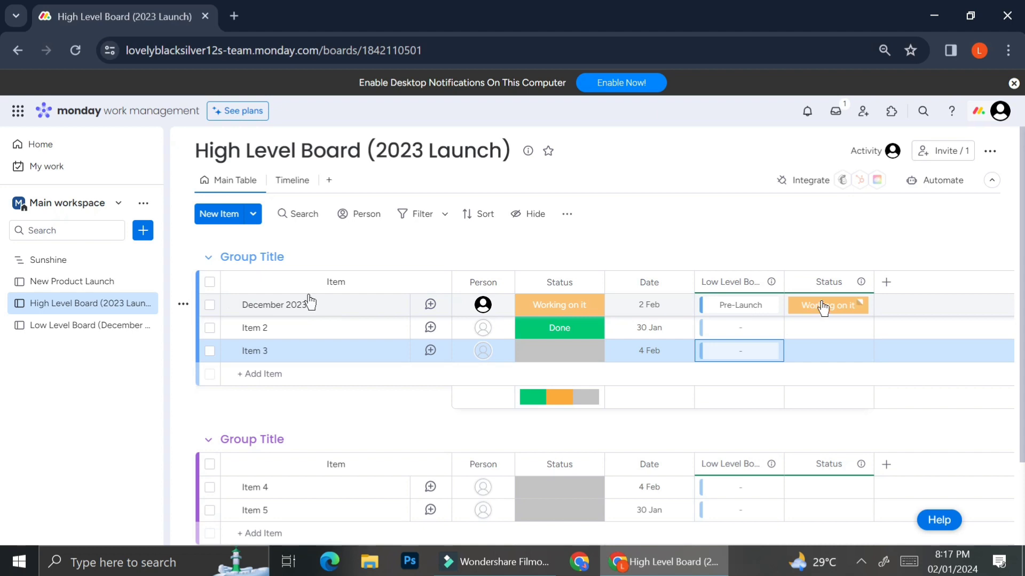
- On the Low Level Board, rename Item 2 in the first group as "Photoshoot" and close its item details
left_click(114, 322)
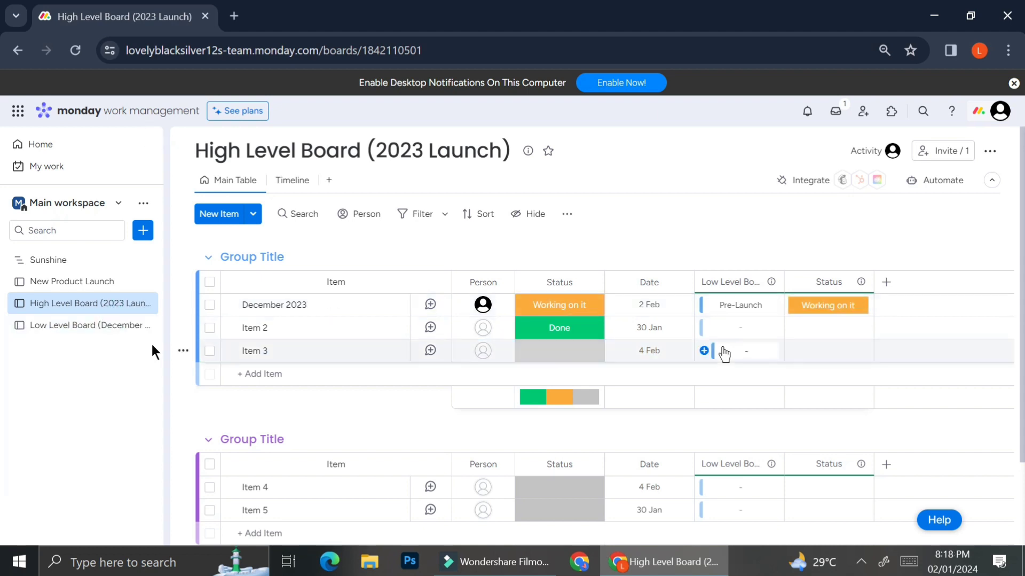
left_click(86, 325)
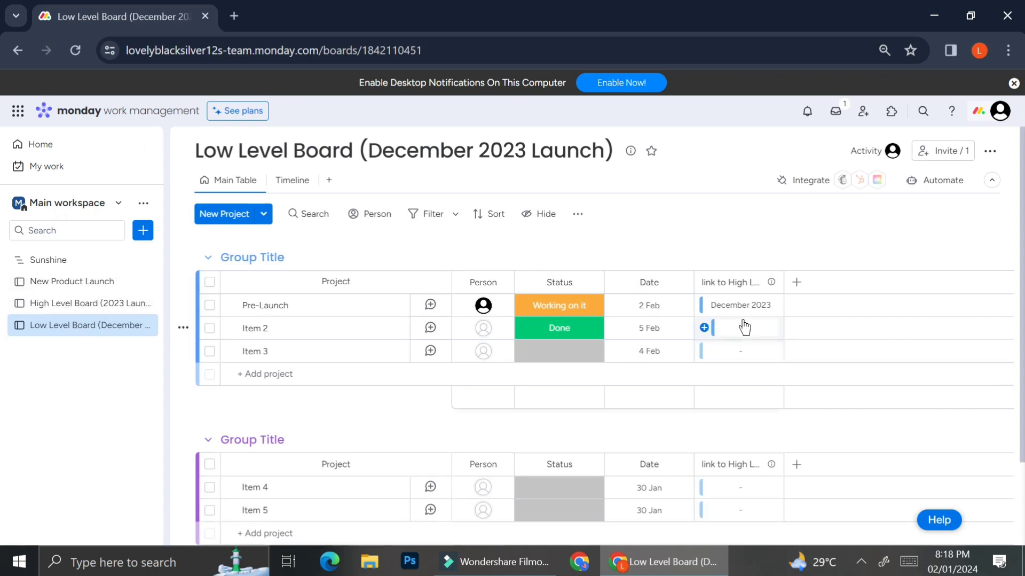
left_click(265, 331)
left_click(268, 328)
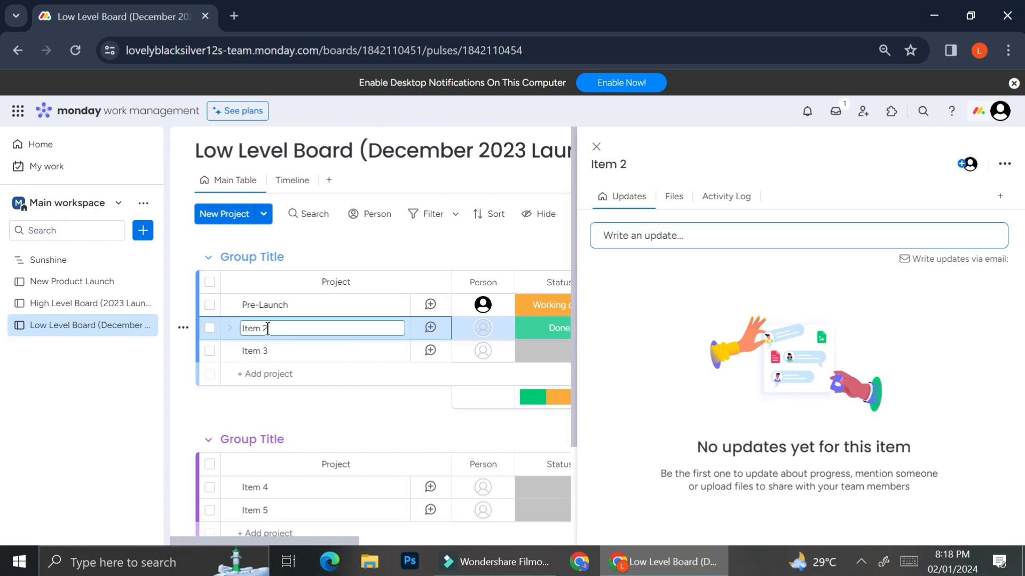
triple_click(268, 328)
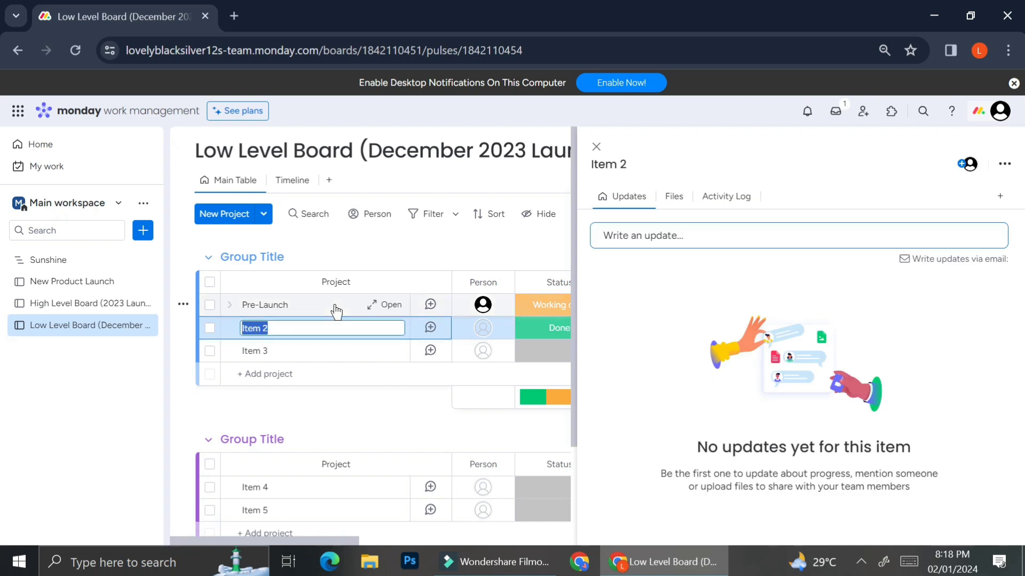
type("Photoshoot")
left_click(596, 147)
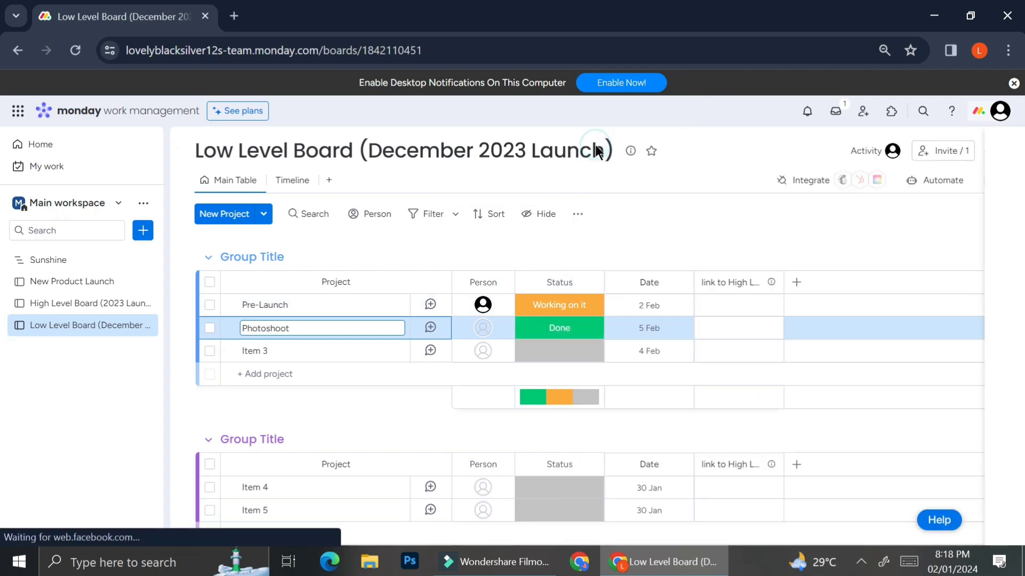
- Connect the Photoshoot item to the December 2023 item of the High Level Board through its link column
left_click(705, 328)
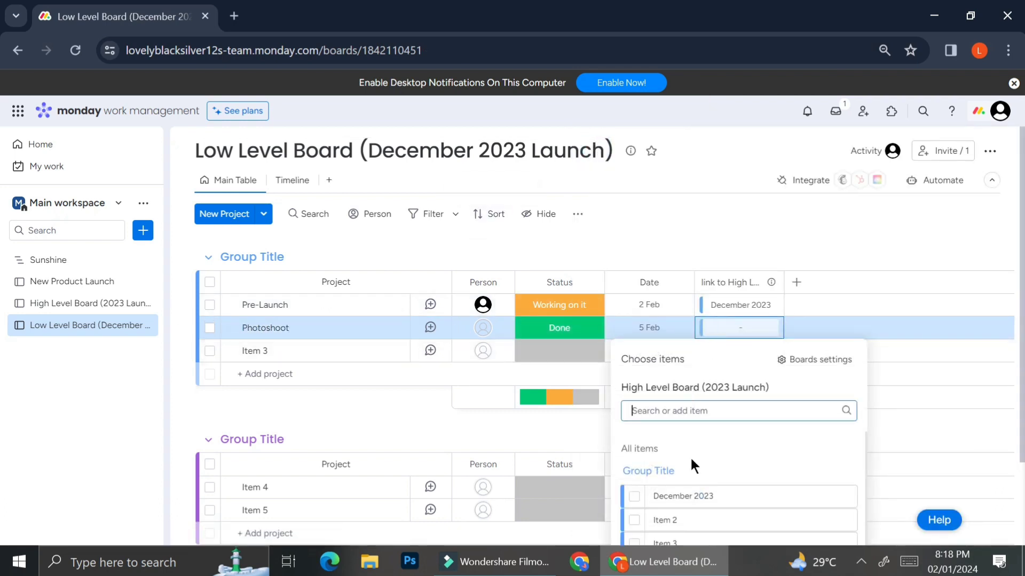
left_click(635, 496)
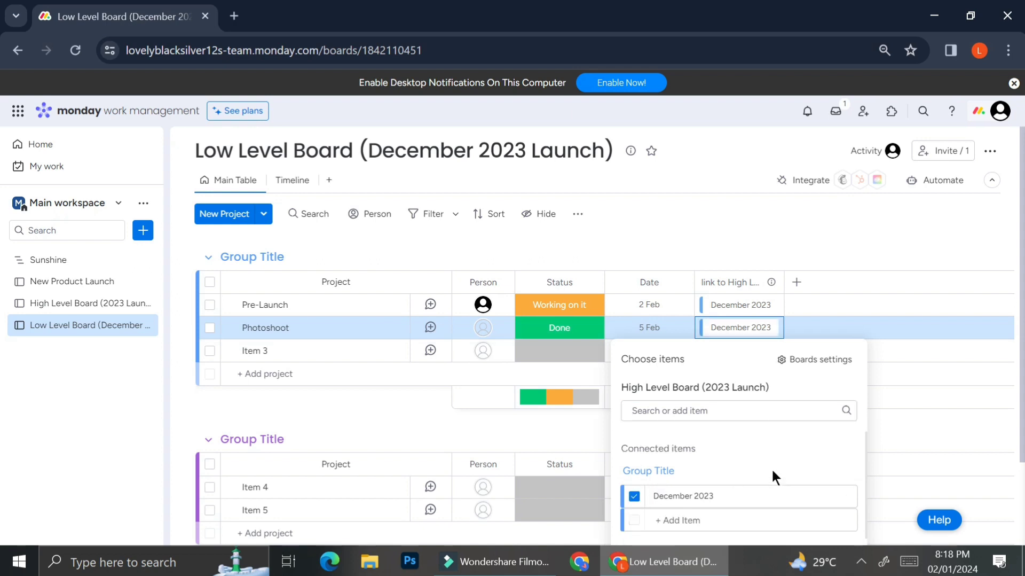
scroll(747, 449, "down", 3)
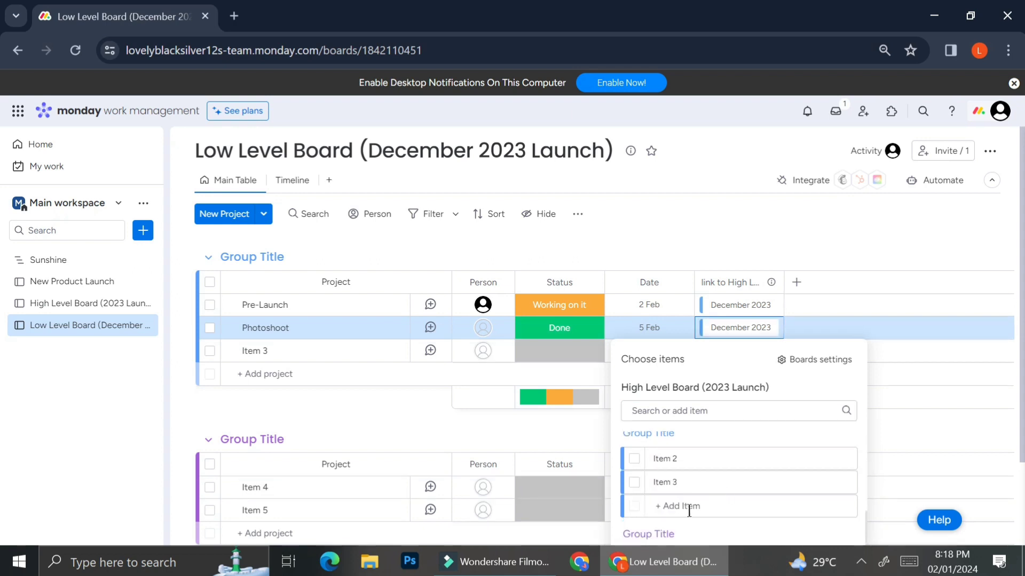
left_click_drag(1023, 276, 1023, 325)
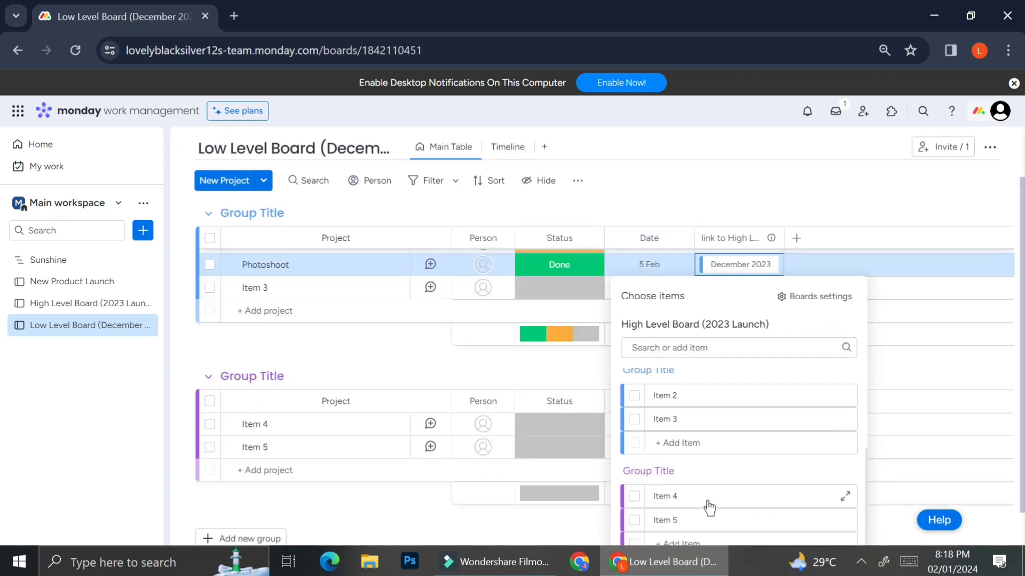
left_click(900, 306)
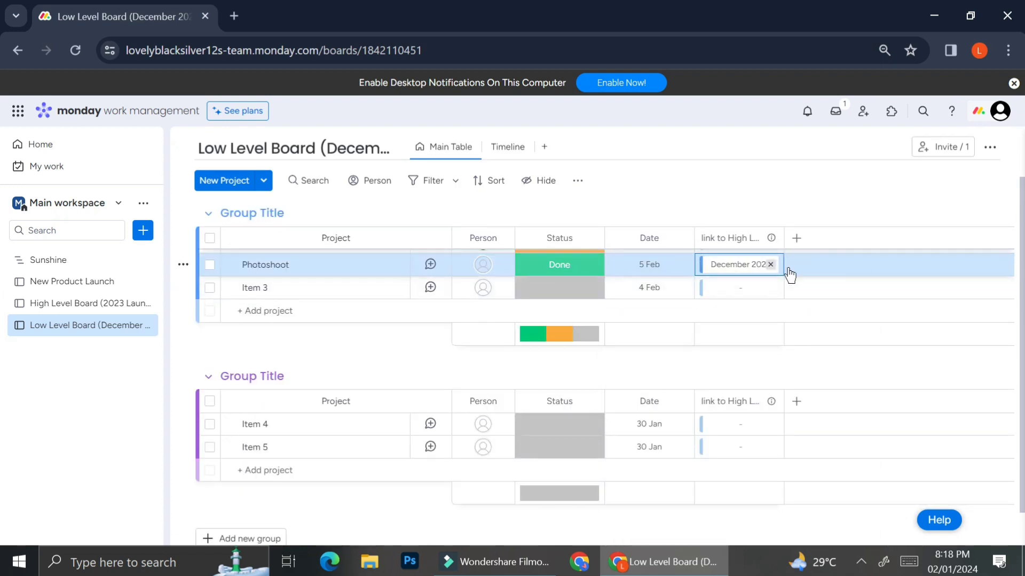
scroll(817, 273, "up", 3)
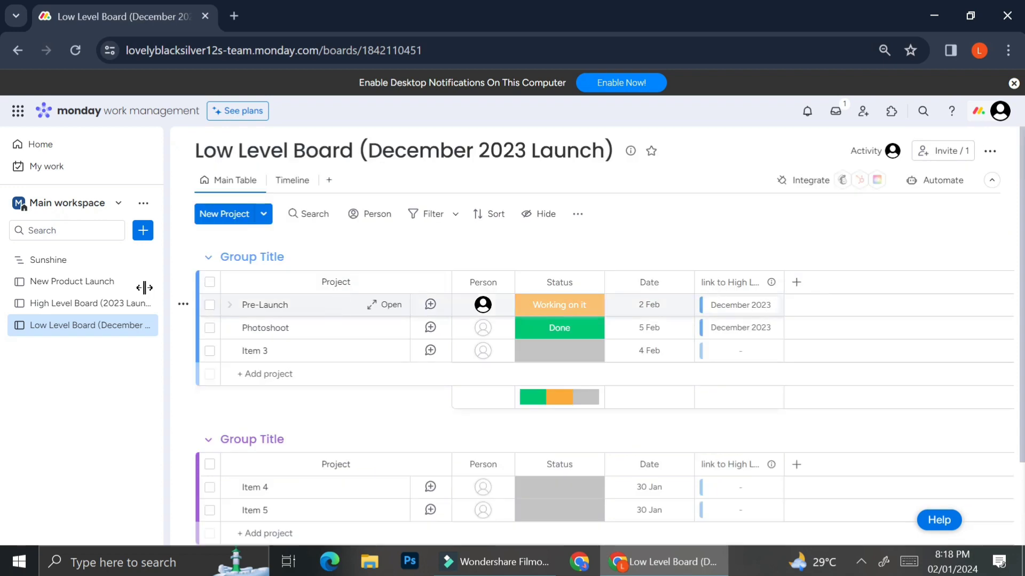
- On the High Level Board, examine the December 2023 item's mirrored status breakdown and the connect boards column's linkage information
left_click(50, 304)
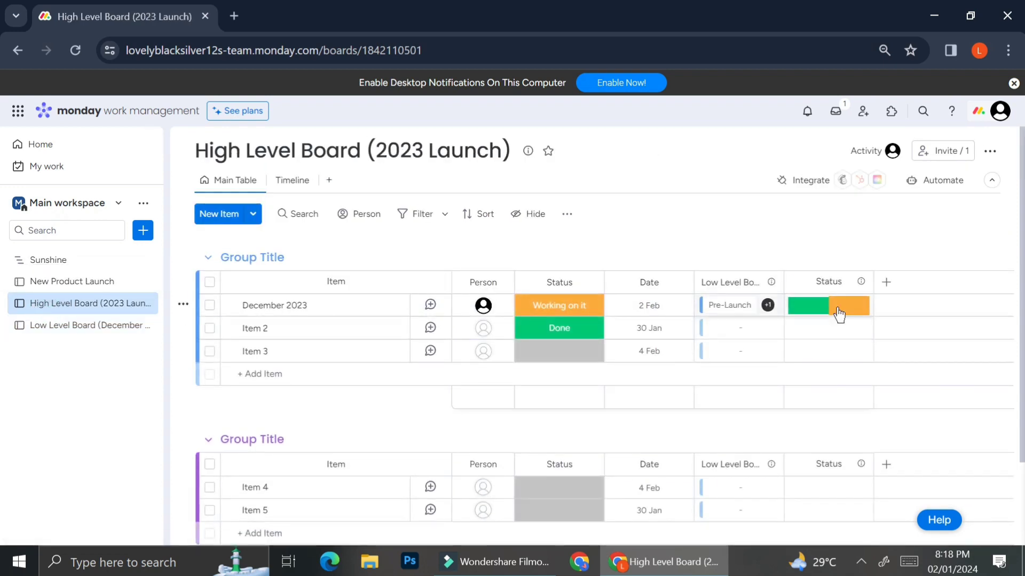
mouse_move(812, 320)
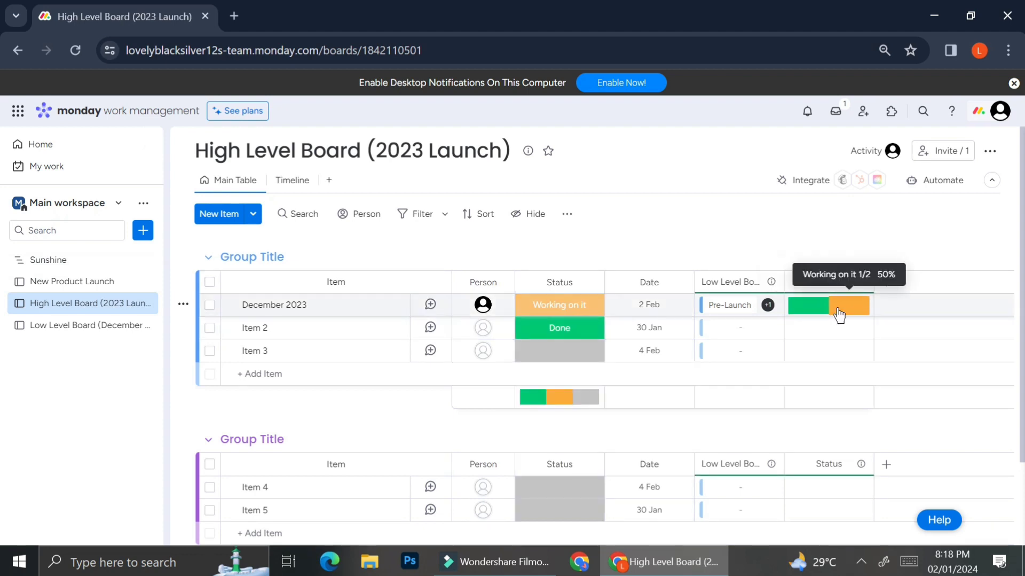
mouse_move(768, 310)
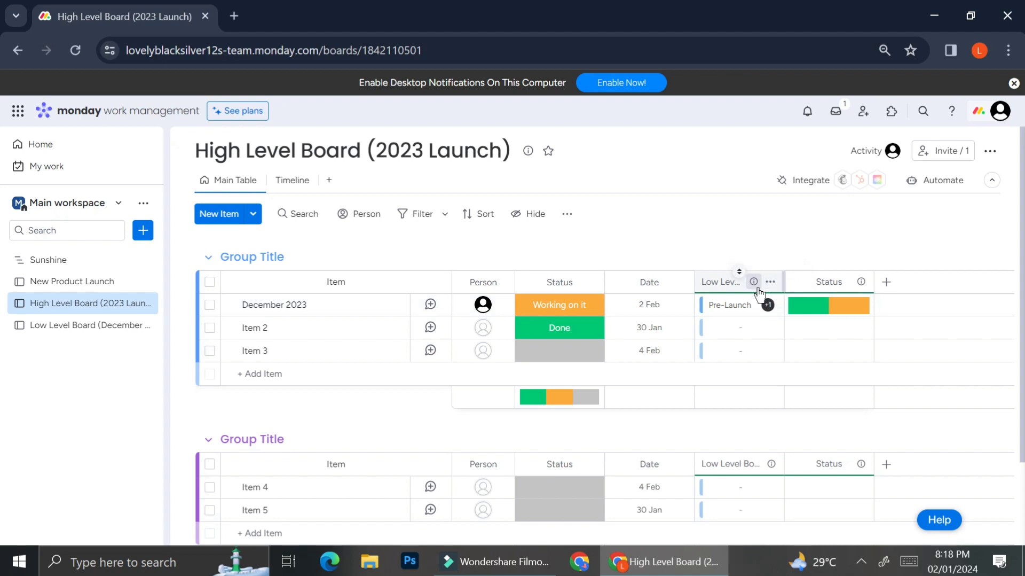
left_click(756, 286)
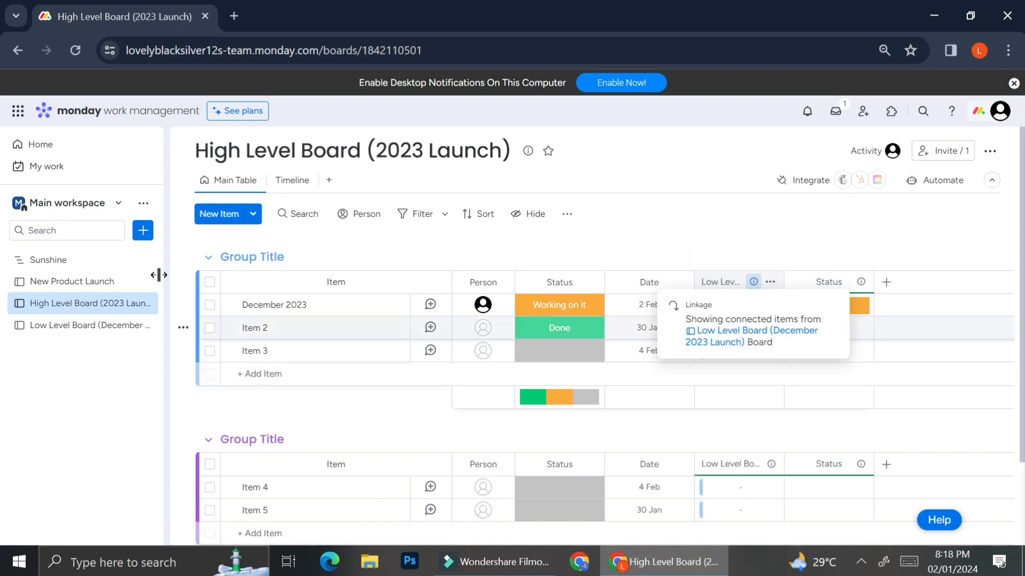
left_click(72, 318)
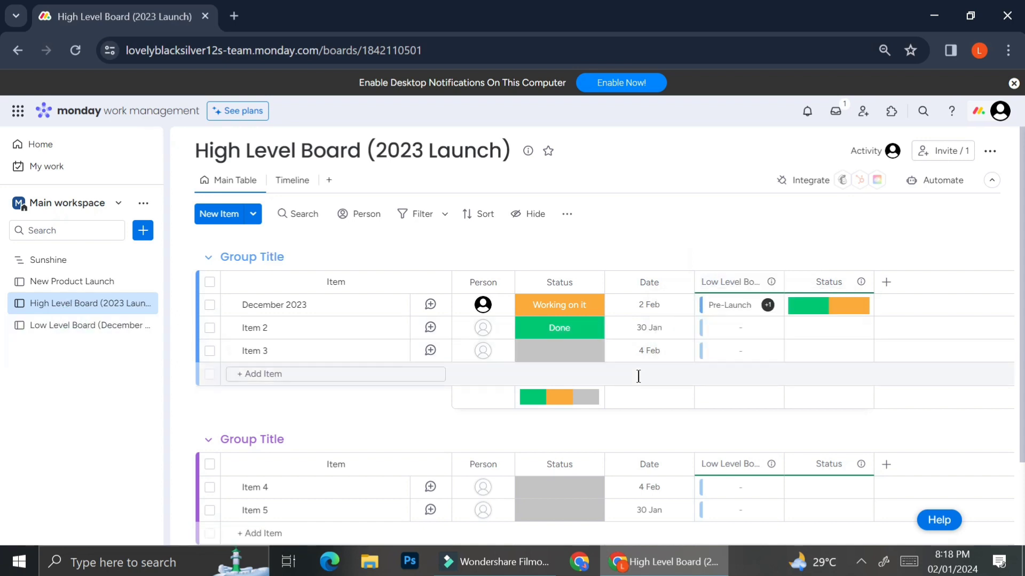
- On the Low Level Board, set December 2023 as the default link to the High Level Board for new projects and save
left_click(52, 326)
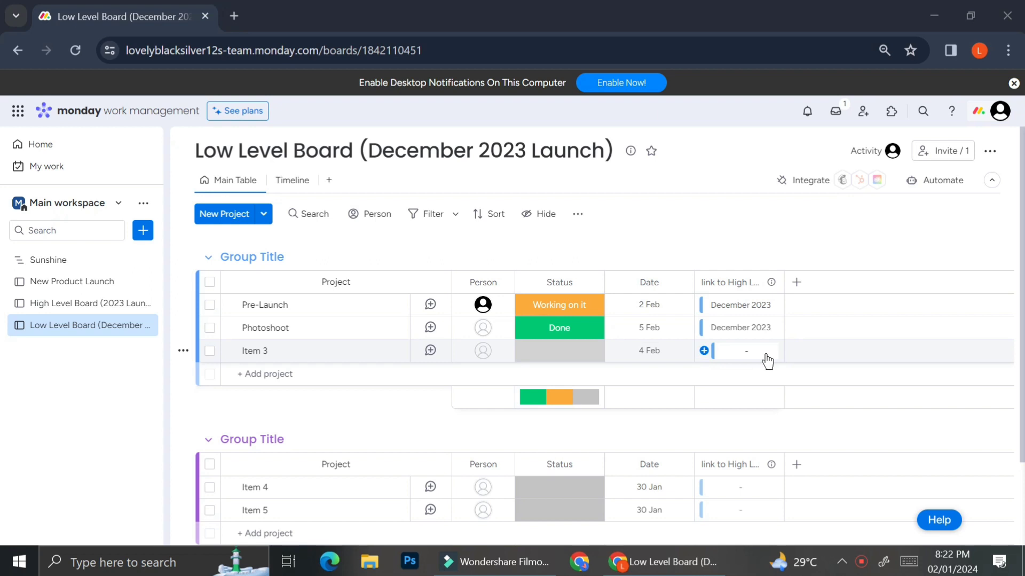
left_click(578, 214)
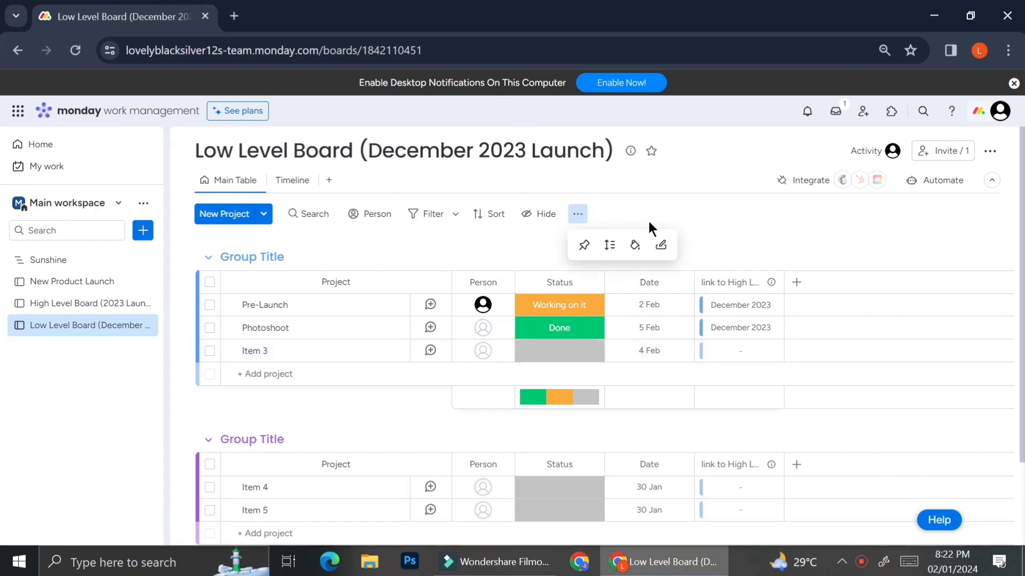
left_click(662, 247)
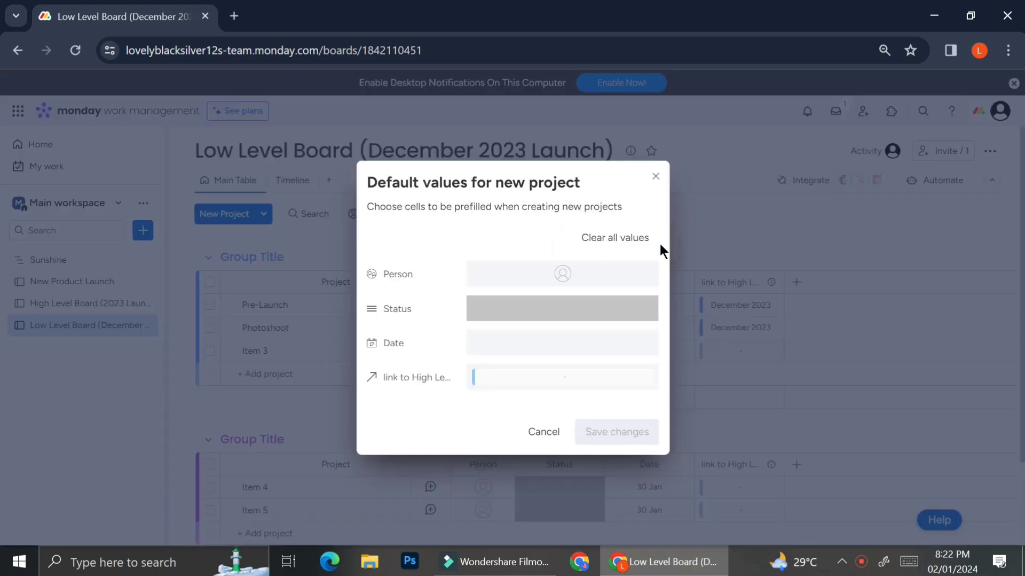
left_click(477, 377)
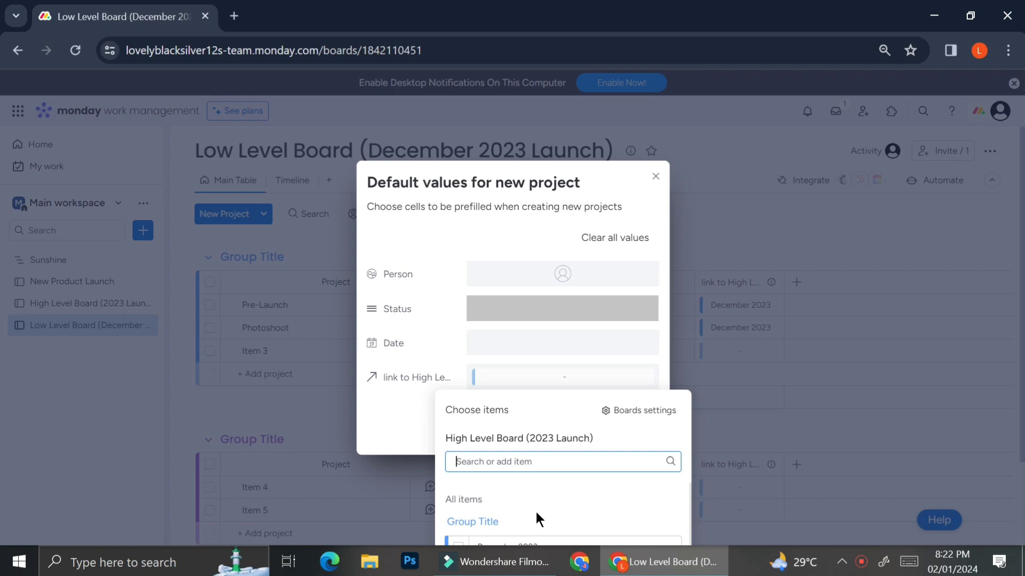
scroll(536, 510, "down", 2)
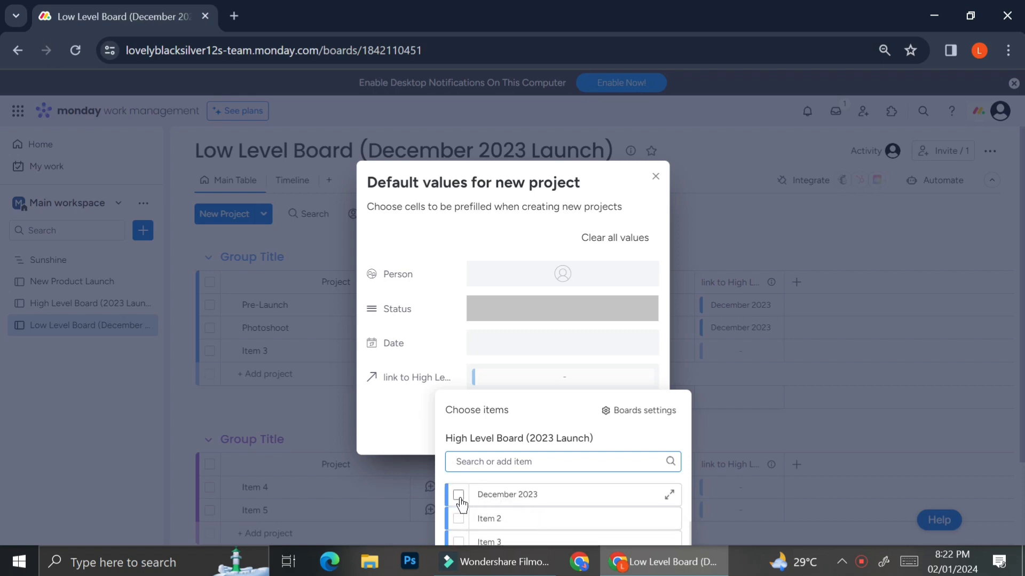
left_click(459, 494)
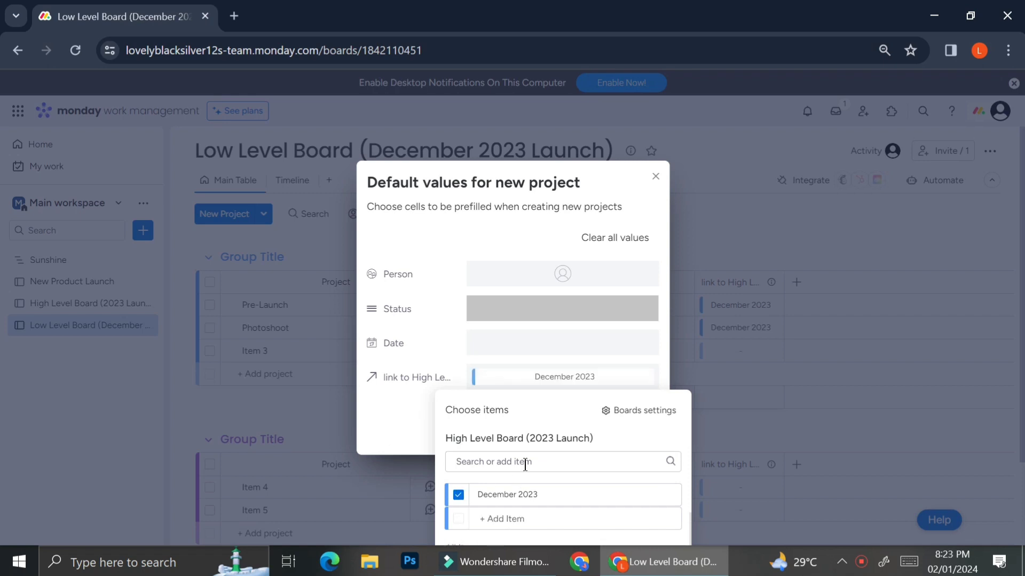
scroll(546, 515, "down", 2)
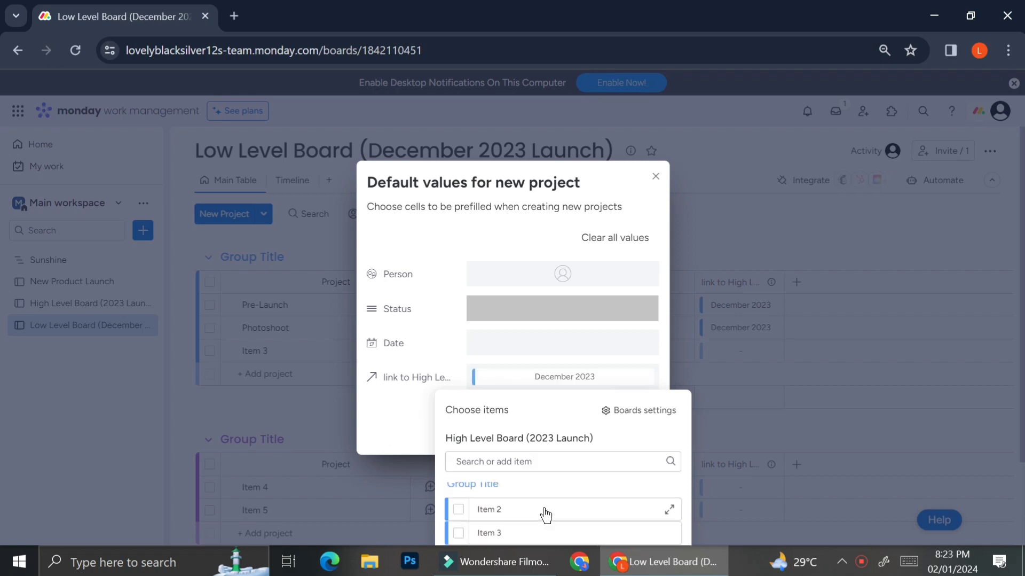
left_click(407, 412)
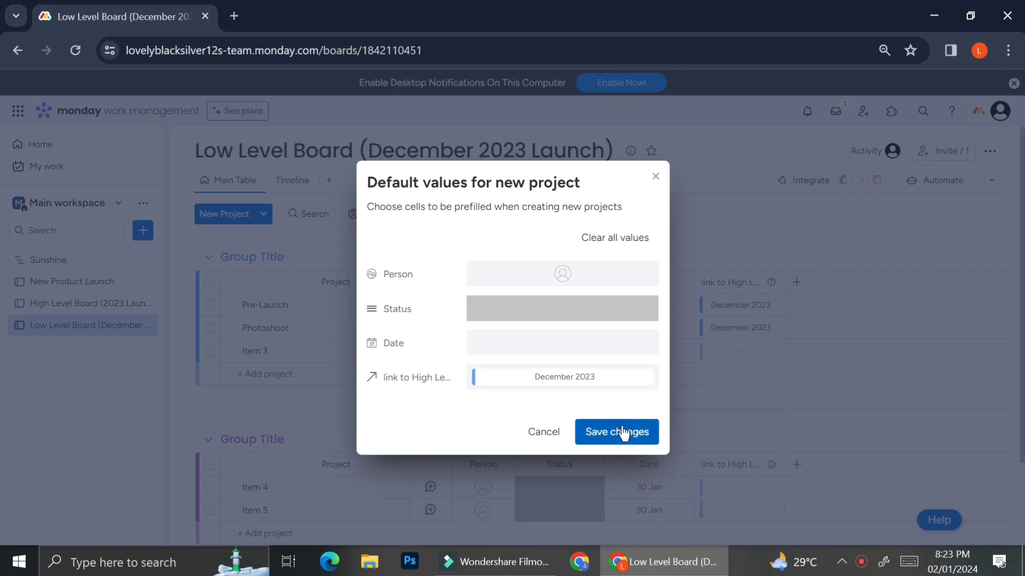
left_click(623, 433)
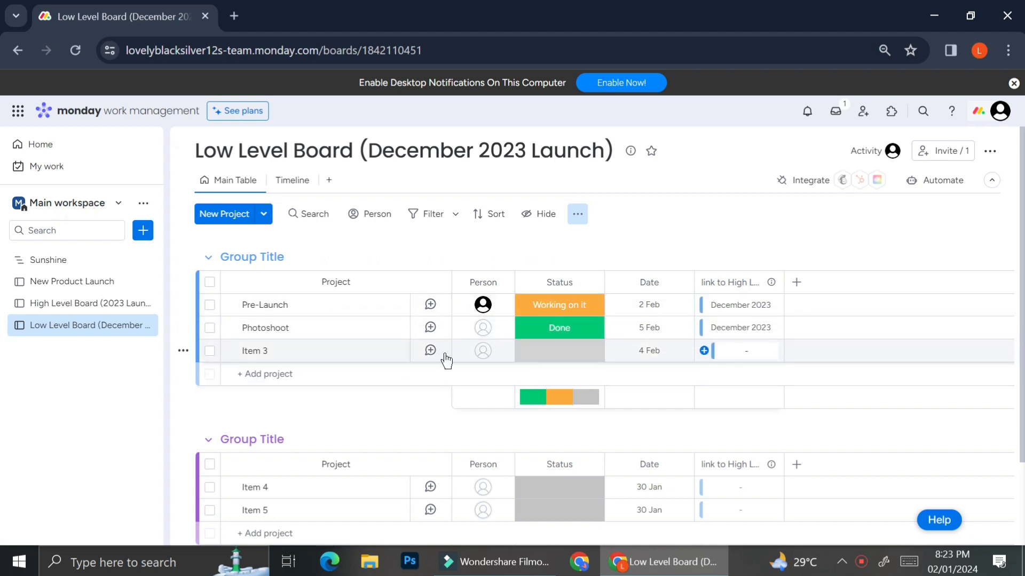
- Add a "Press Release" project to the first group, set its status to Stuck, and open the High Level Board
left_click(241, 376)
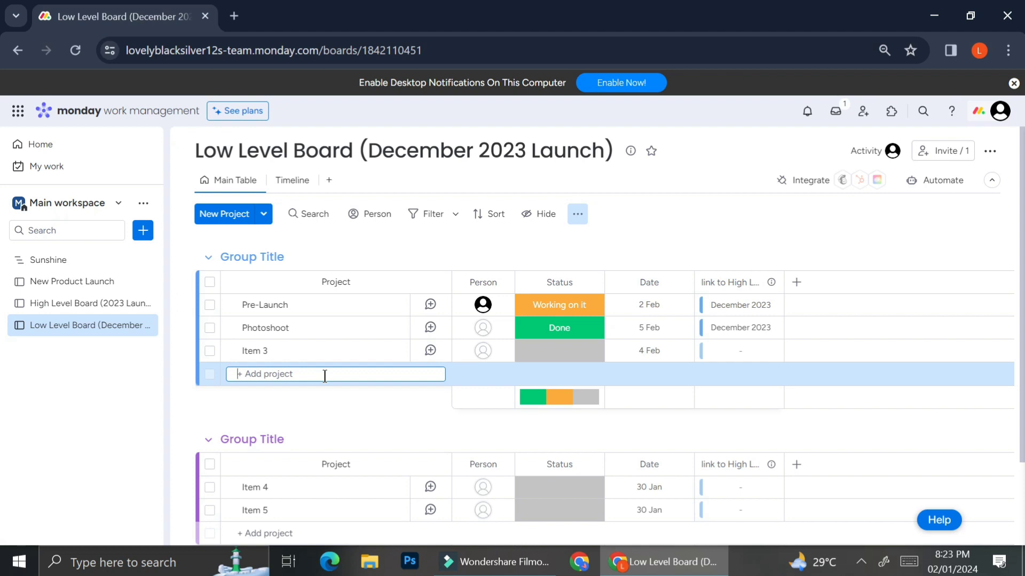
type("Pess")
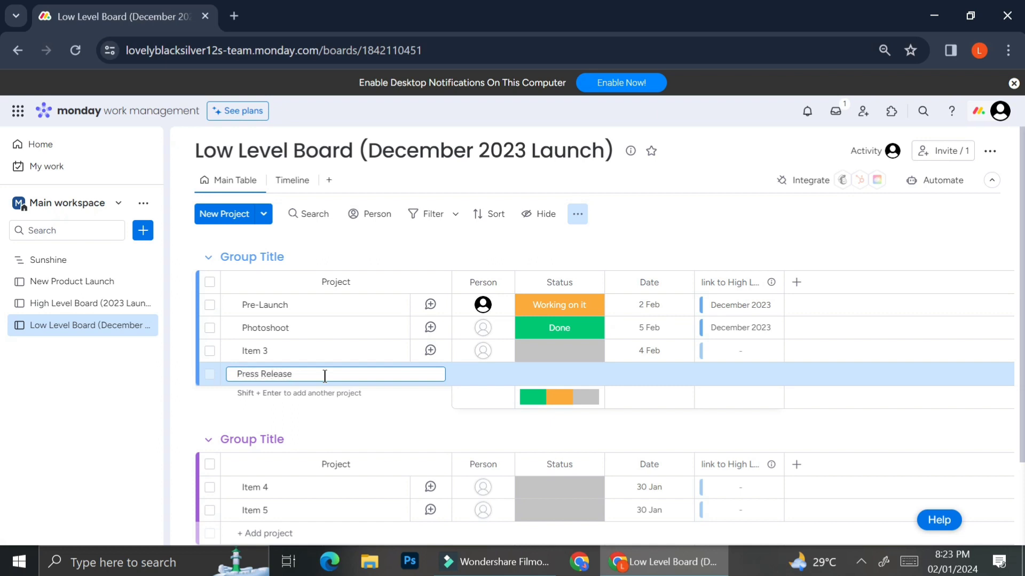
key("Return")
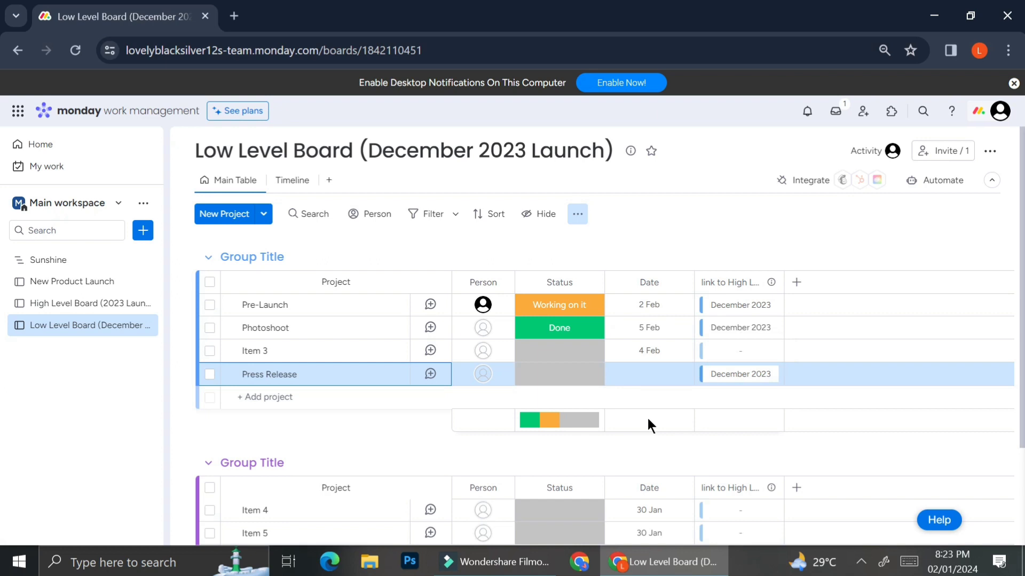
left_click(542, 383)
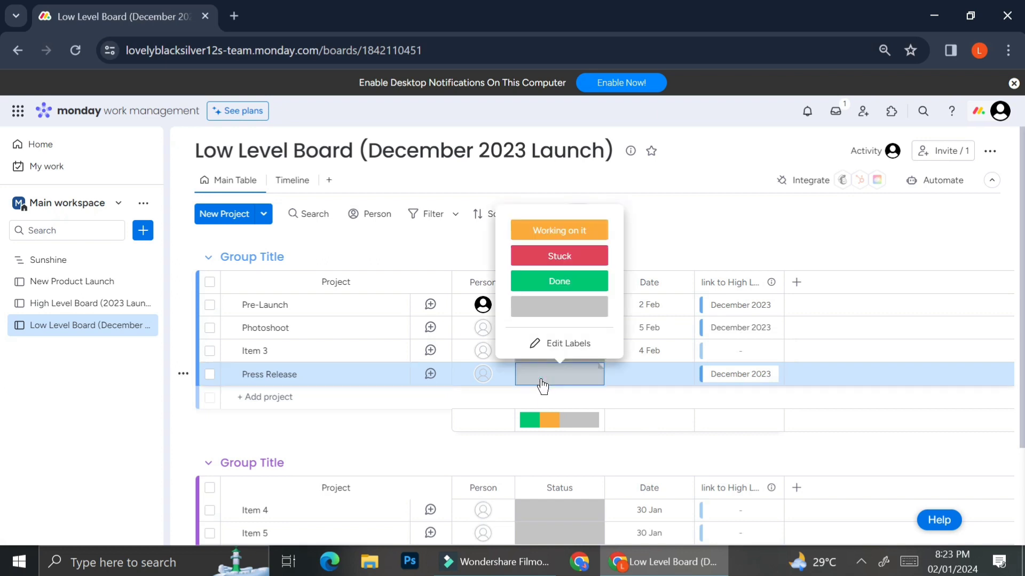
left_click(560, 256)
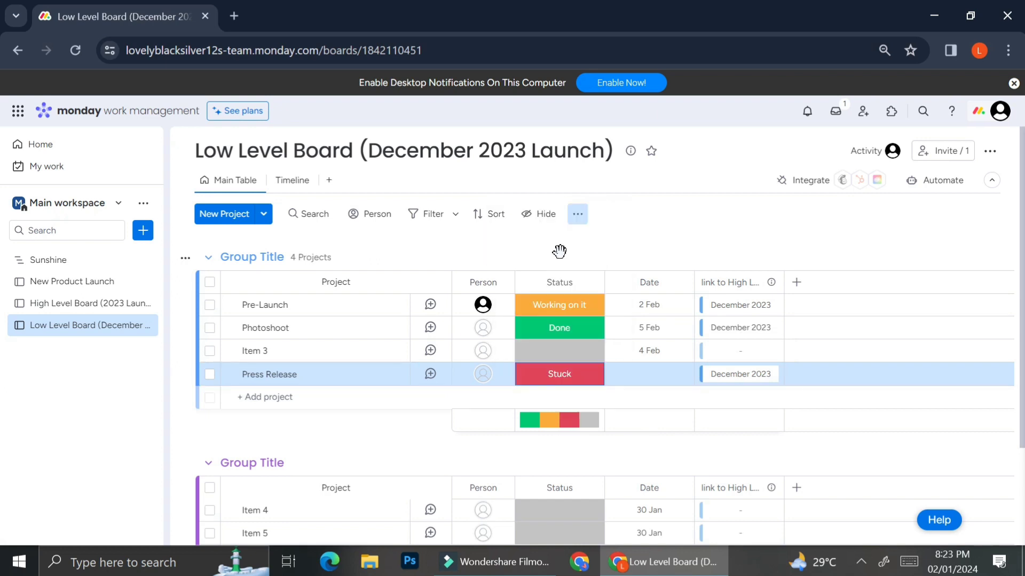
left_click(109, 307)
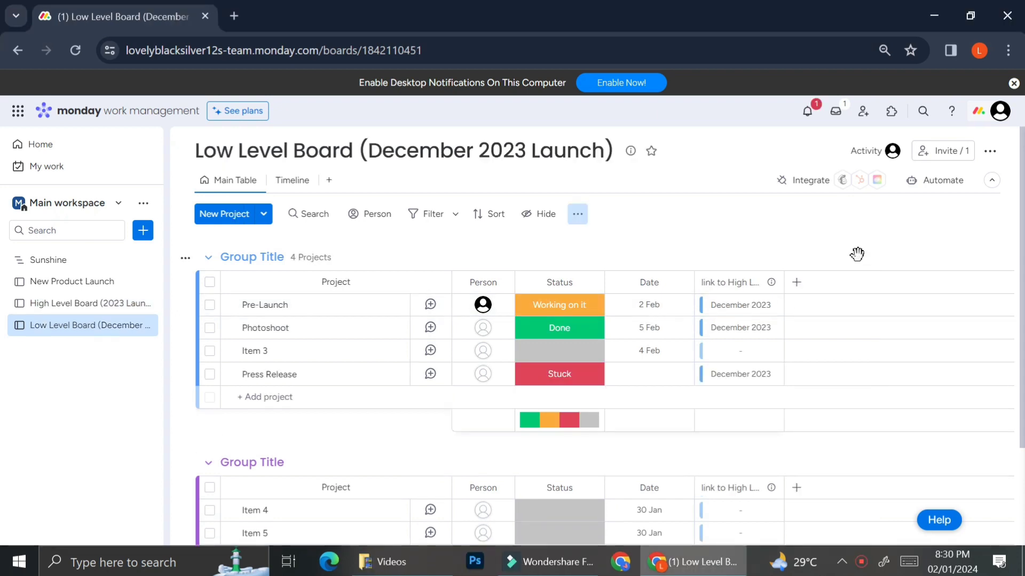
- Add a status column to the Low Level Board and name it "December 2023"
left_click(800, 287)
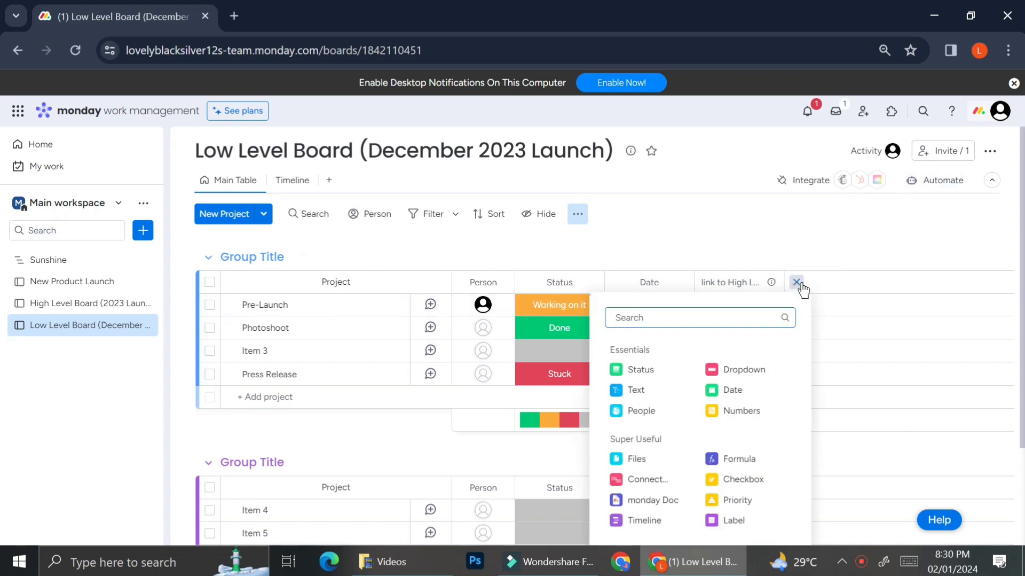
left_click(639, 369)
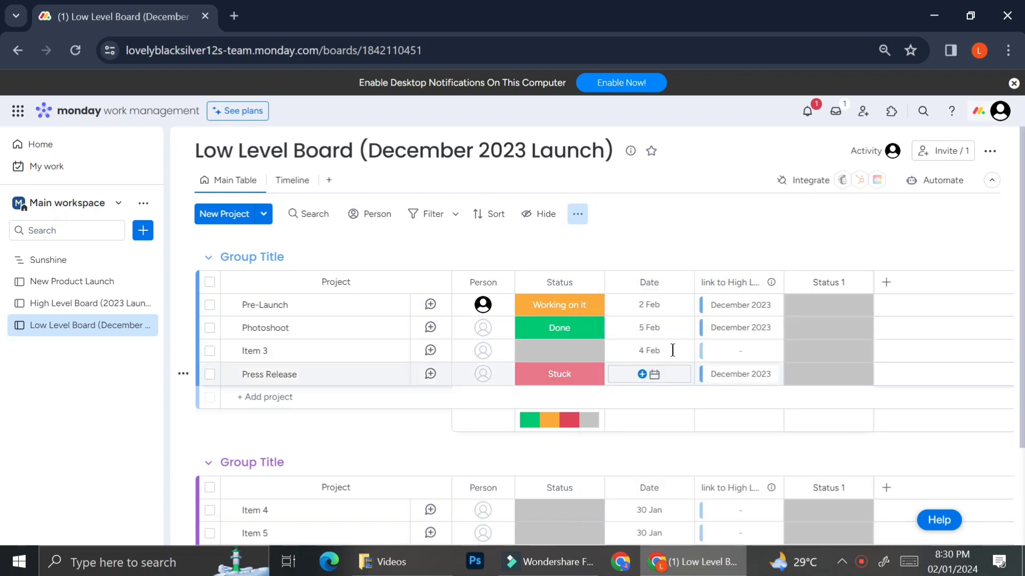
double_click(838, 287)
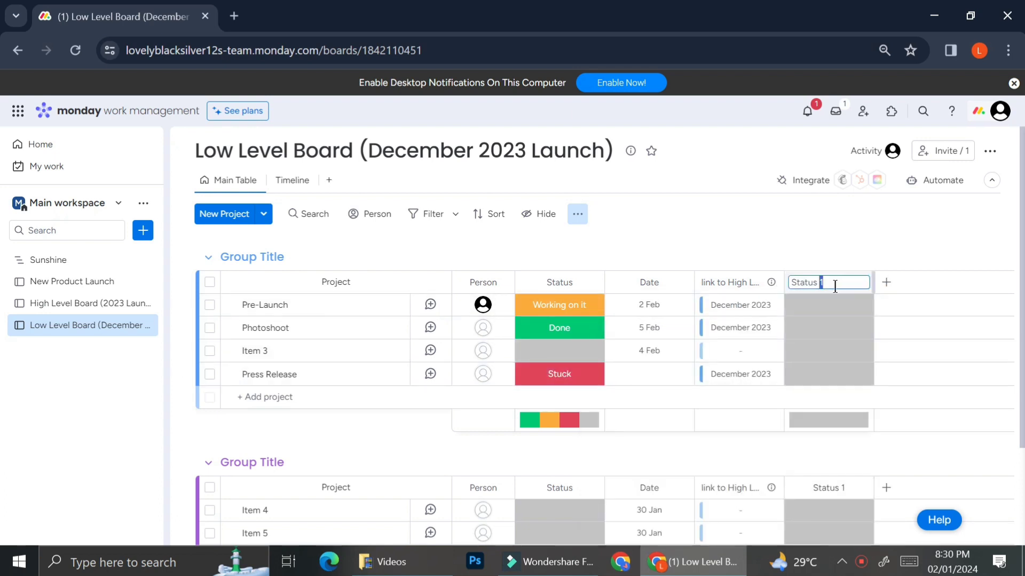
key("ctrl+a")
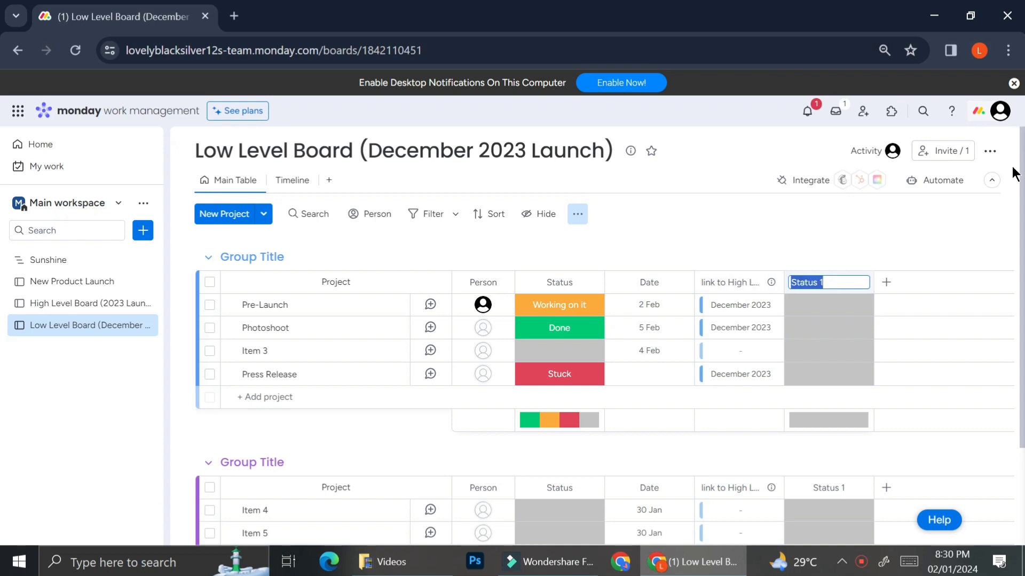
type("December 2023")
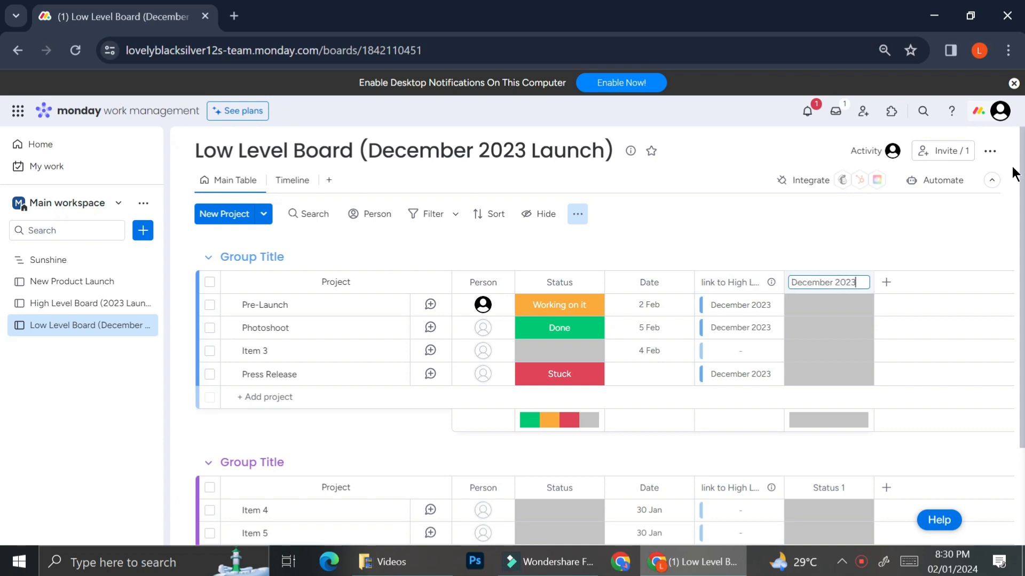
left_click(871, 245)
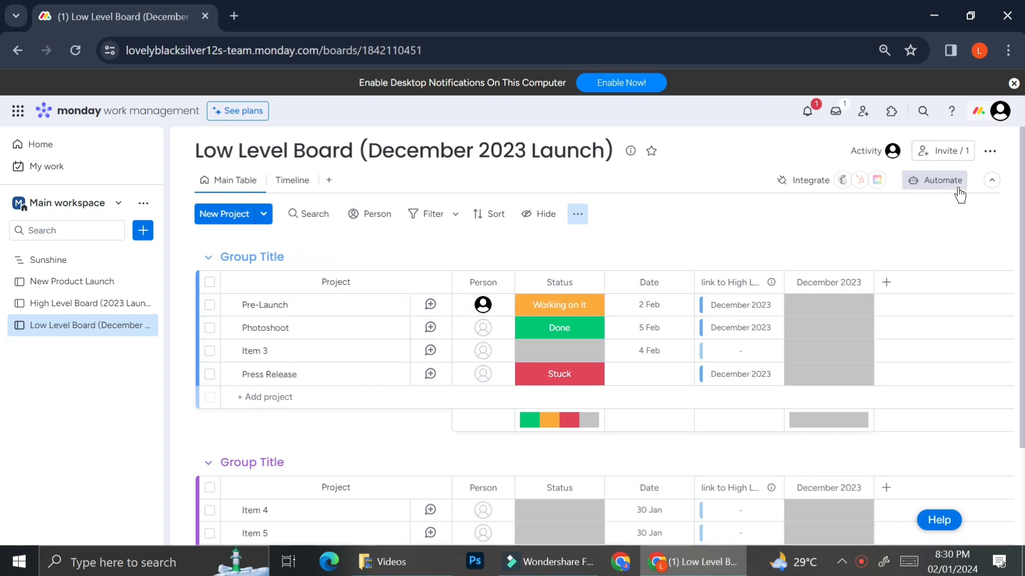
- Search the automation templates for "Match" and add the one that connects items when a changed column's new value matches a column in another board
left_click(943, 180)
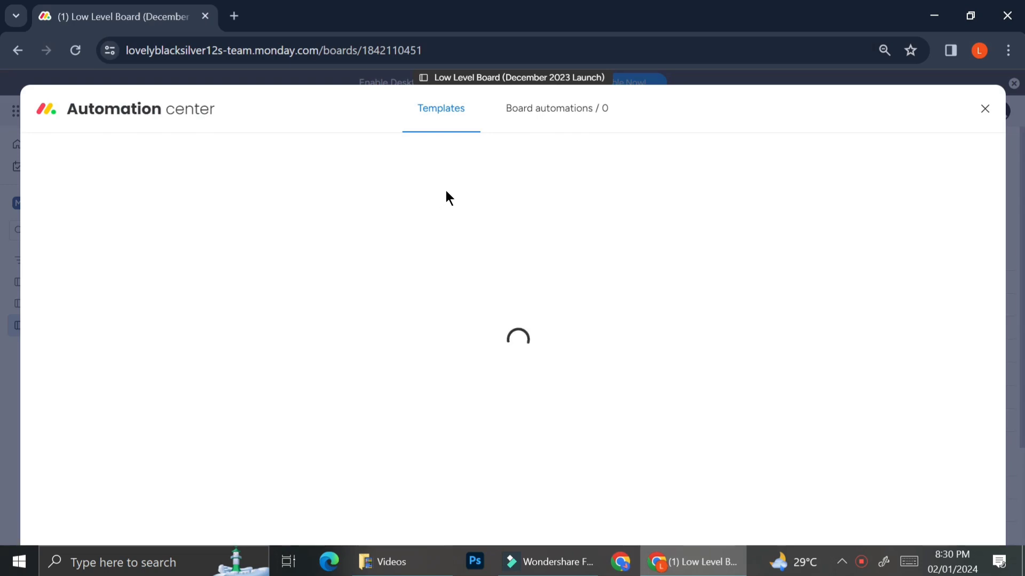
left_click(498, 160)
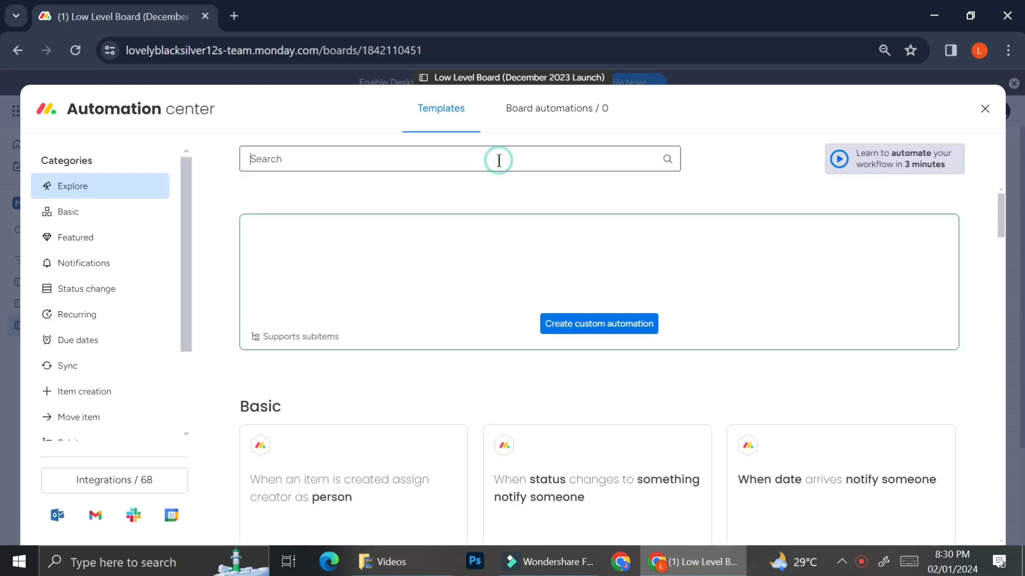
type("Match")
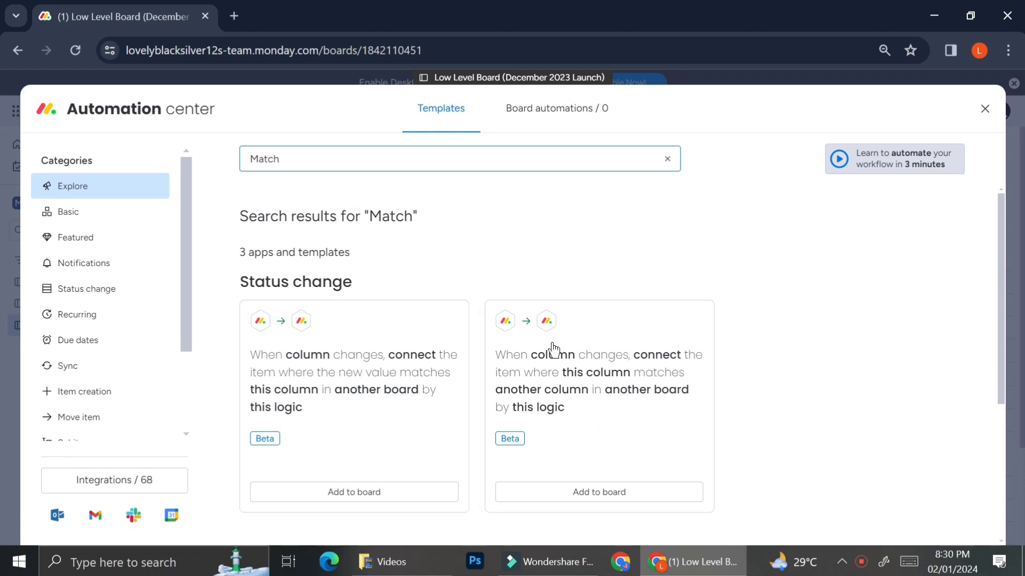
scroll(572, 350, "down", 4)
scroll(570, 341, "down", 3)
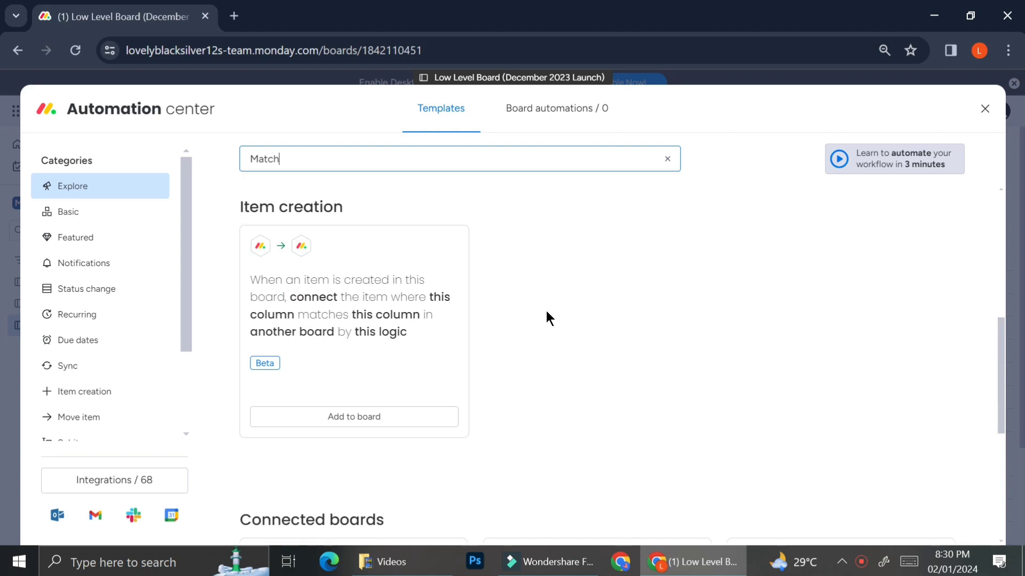
scroll(396, 322, "up", 6)
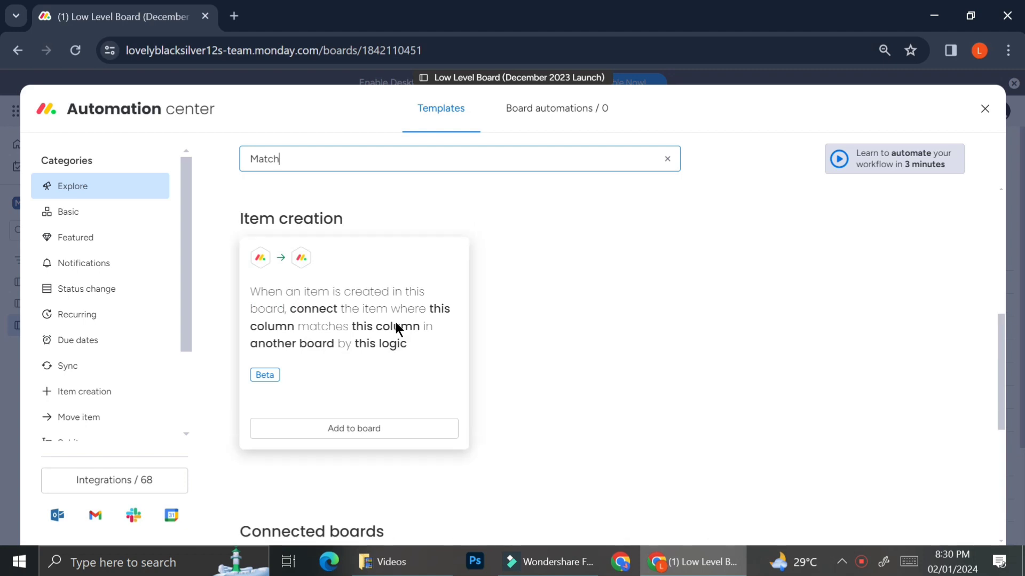
scroll(397, 328, "up", 1)
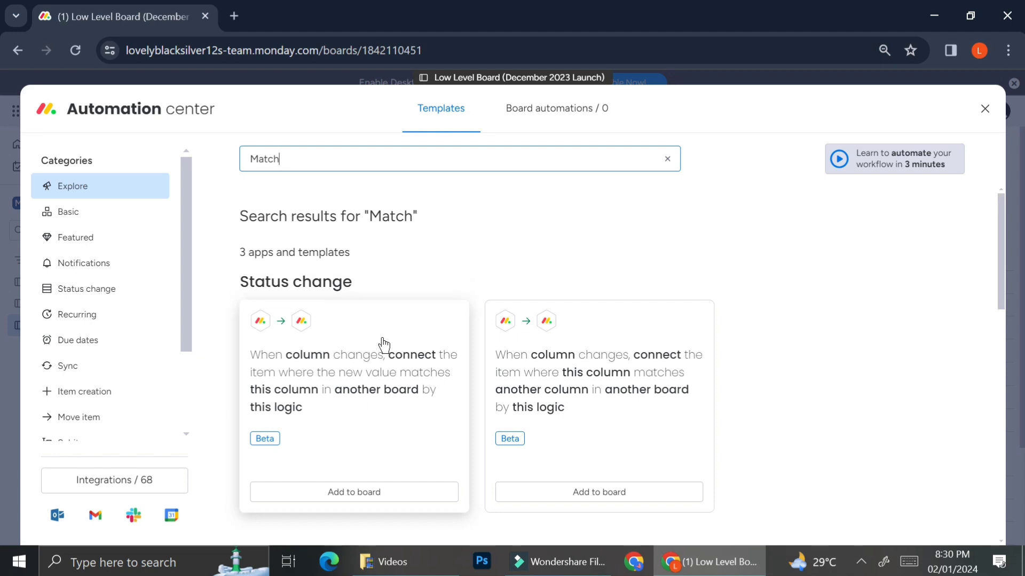
left_click(364, 490)
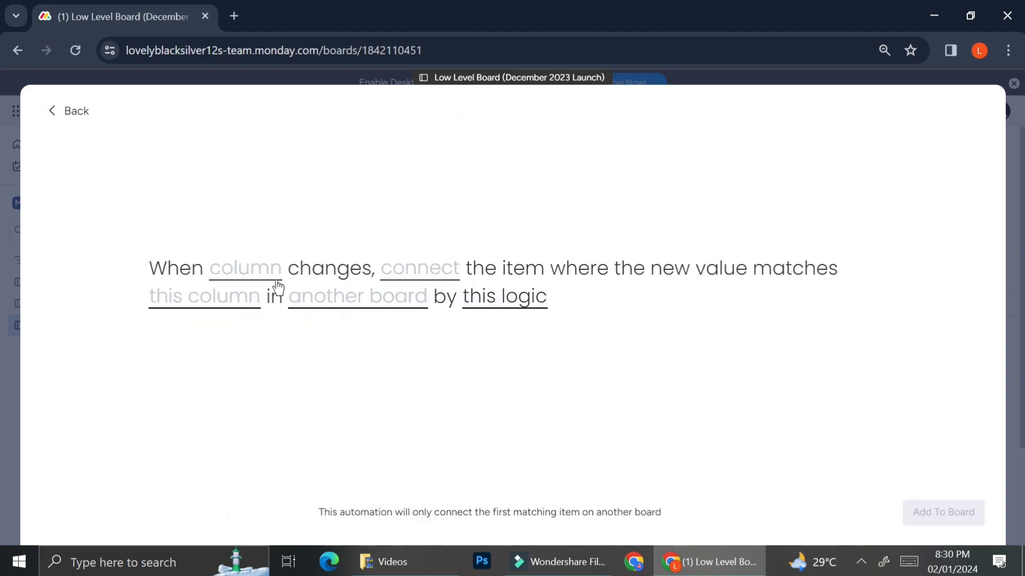
- Set the automation's trigger column to December 2023 and its match to the Name column in the High Level Board
left_click(240, 267)
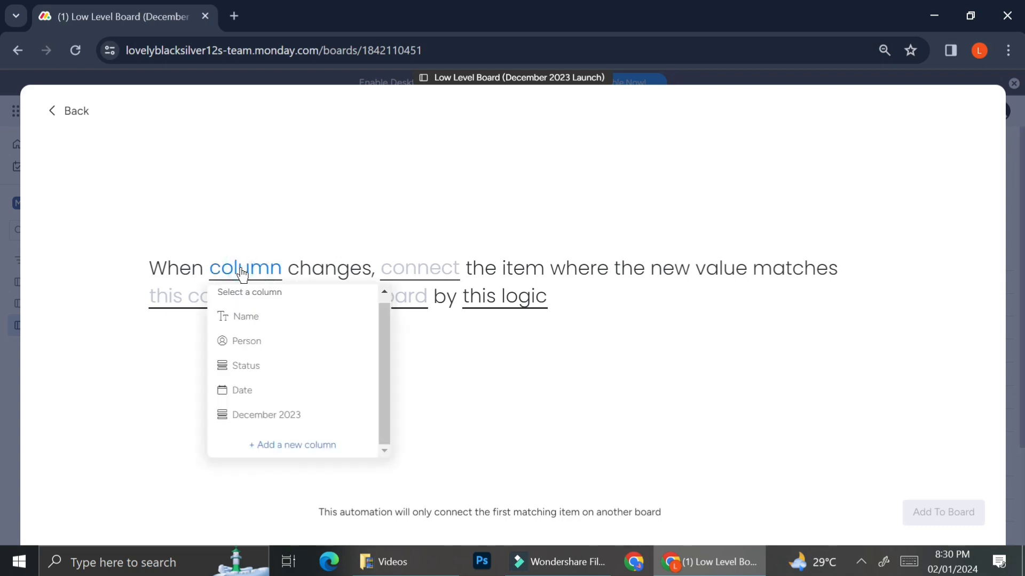
left_click(269, 414)
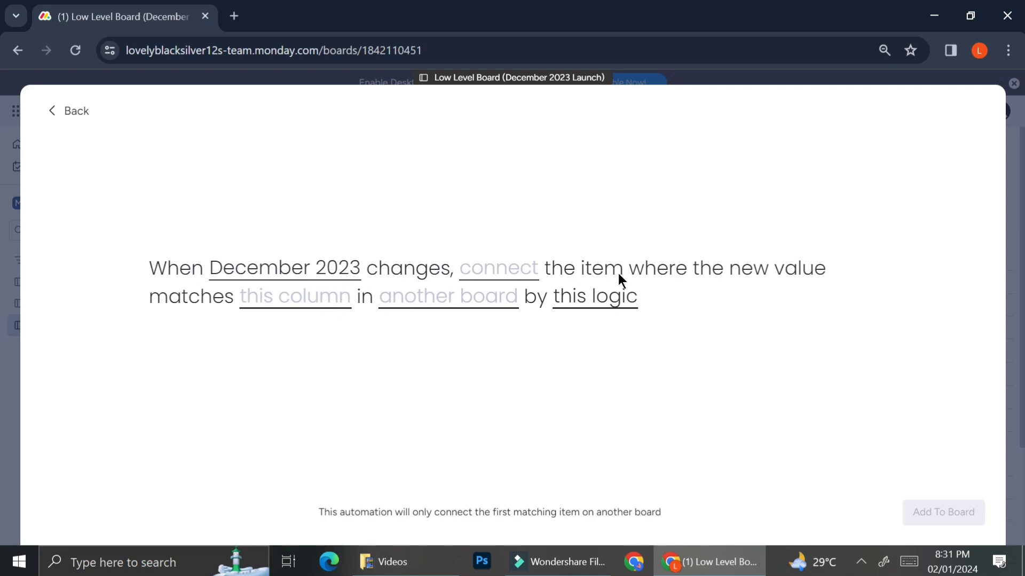
left_click(306, 299)
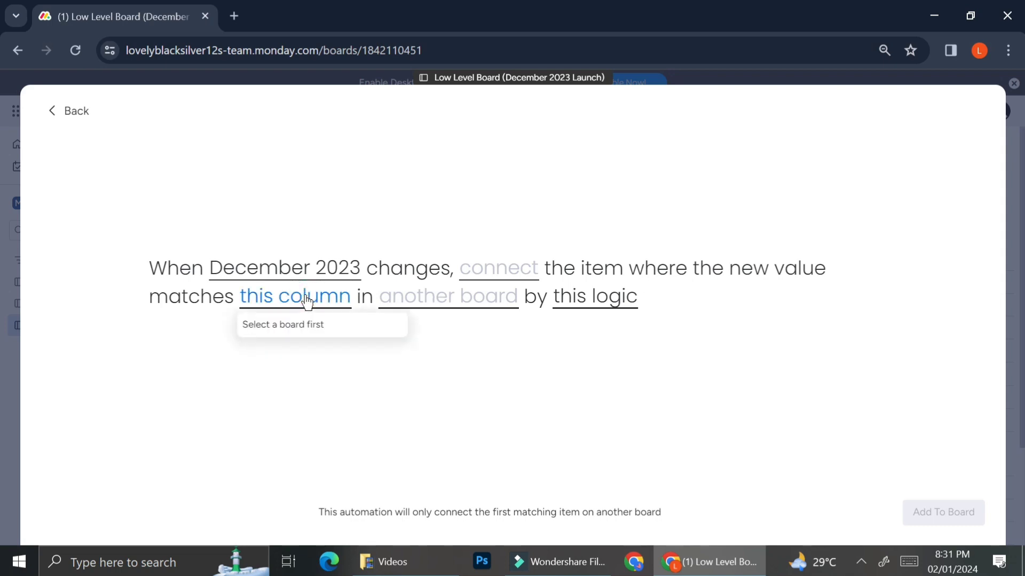
left_click(470, 338)
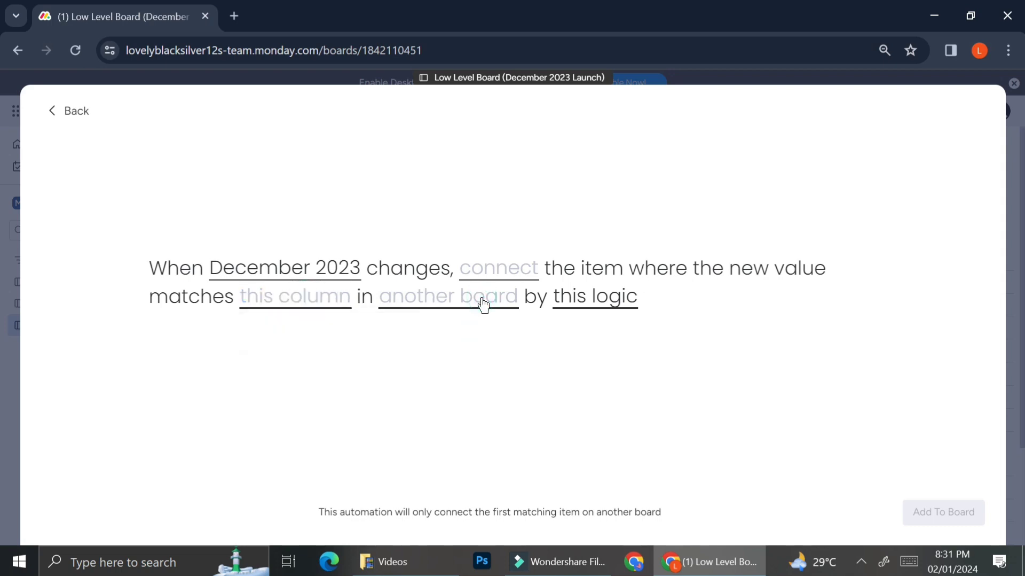
left_click(484, 303)
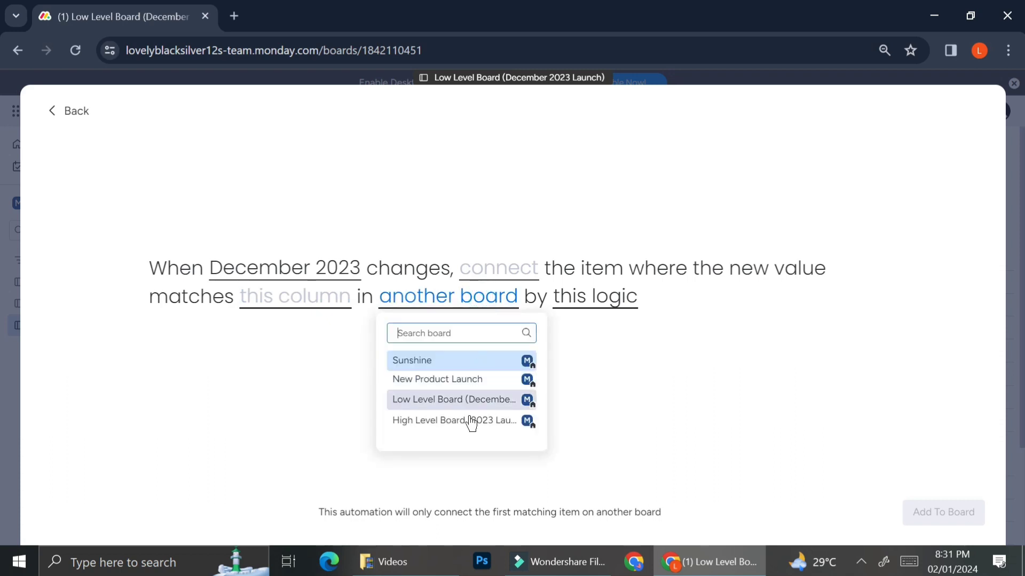
left_click(470, 421)
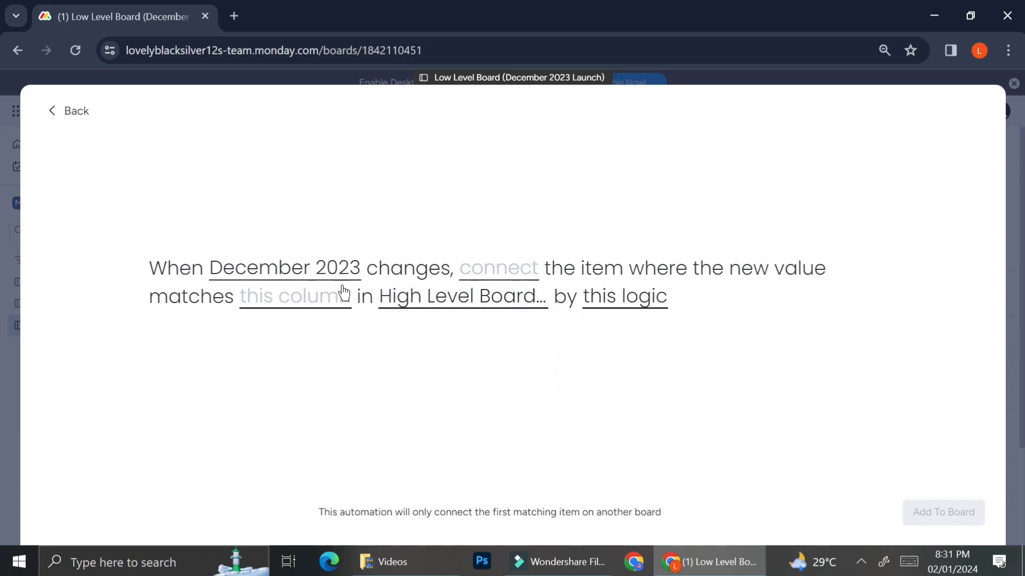
left_click(305, 299)
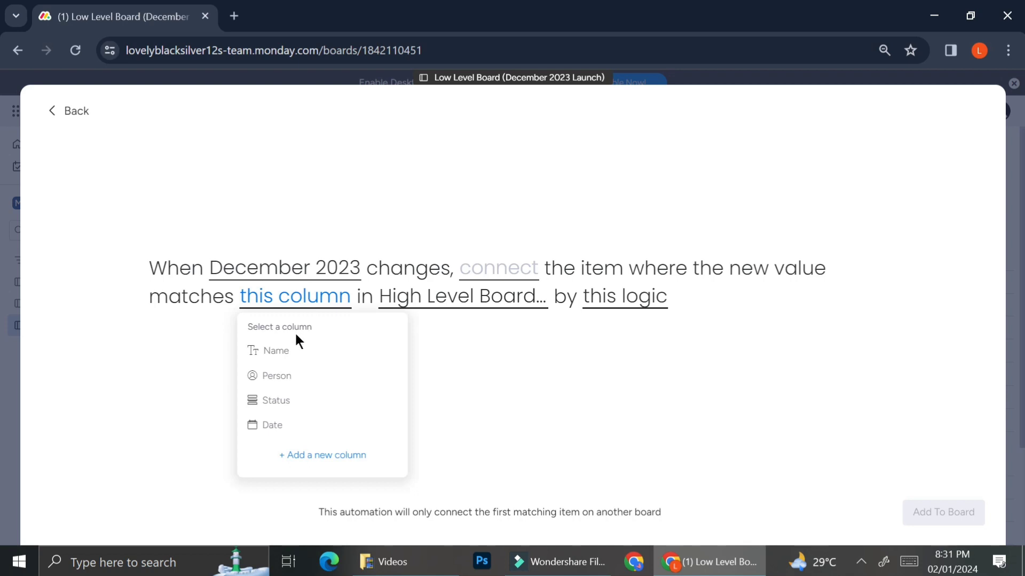
left_click(294, 354)
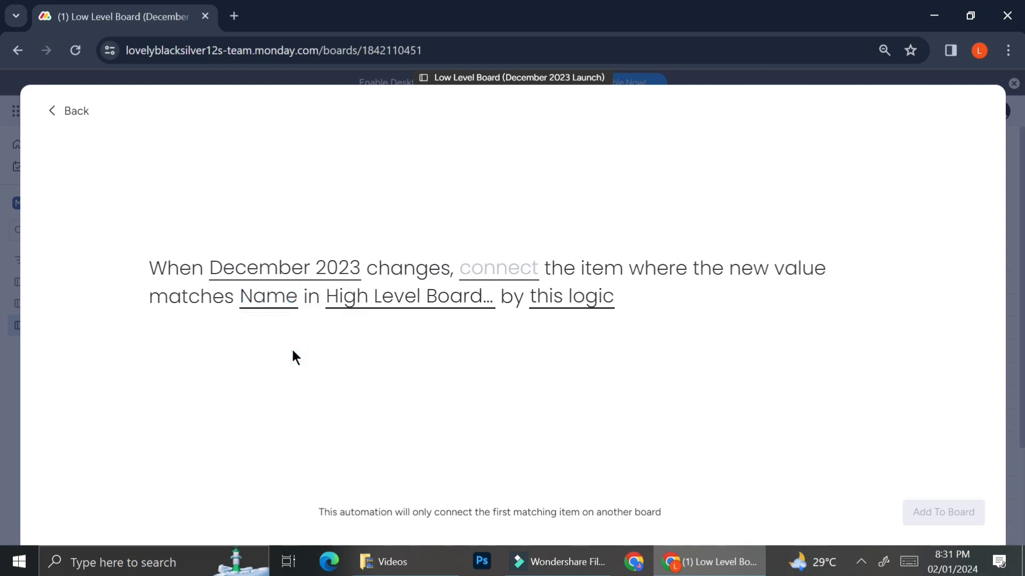
- Use the link to High Level Board column as the automation's connect column, add the automation to the board, and close the automation center
left_click(506, 264)
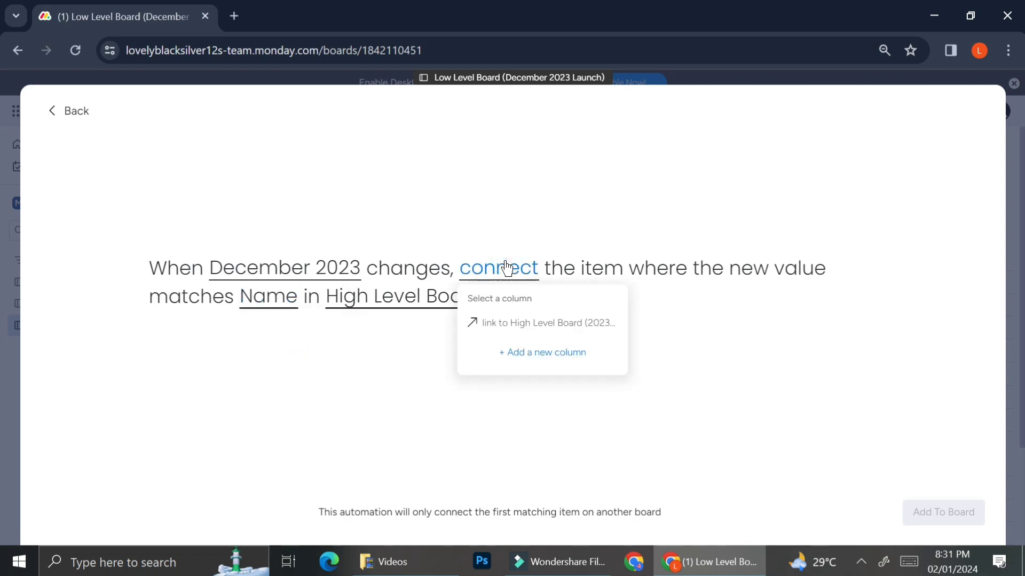
left_click(523, 320)
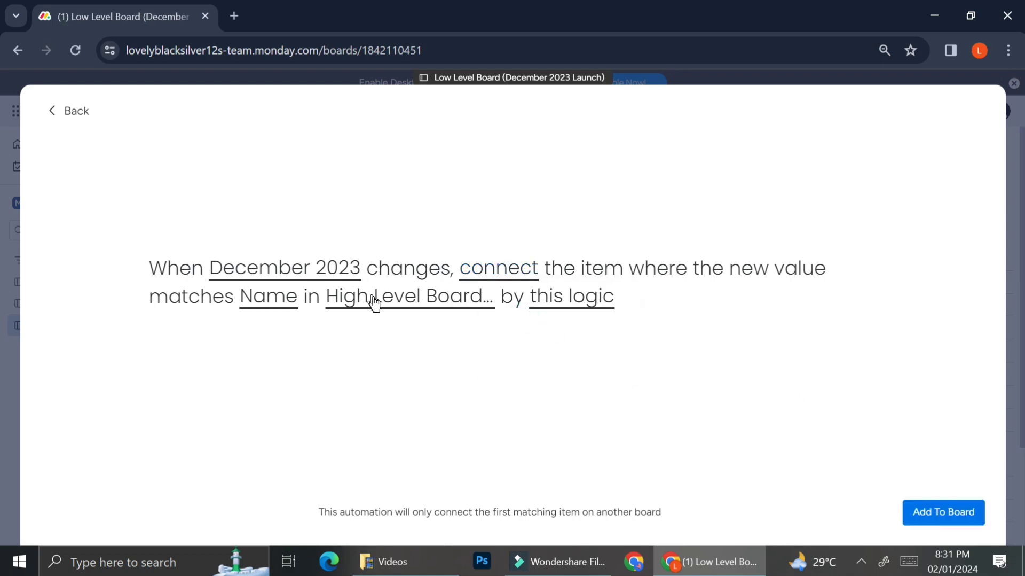
left_click(930, 512)
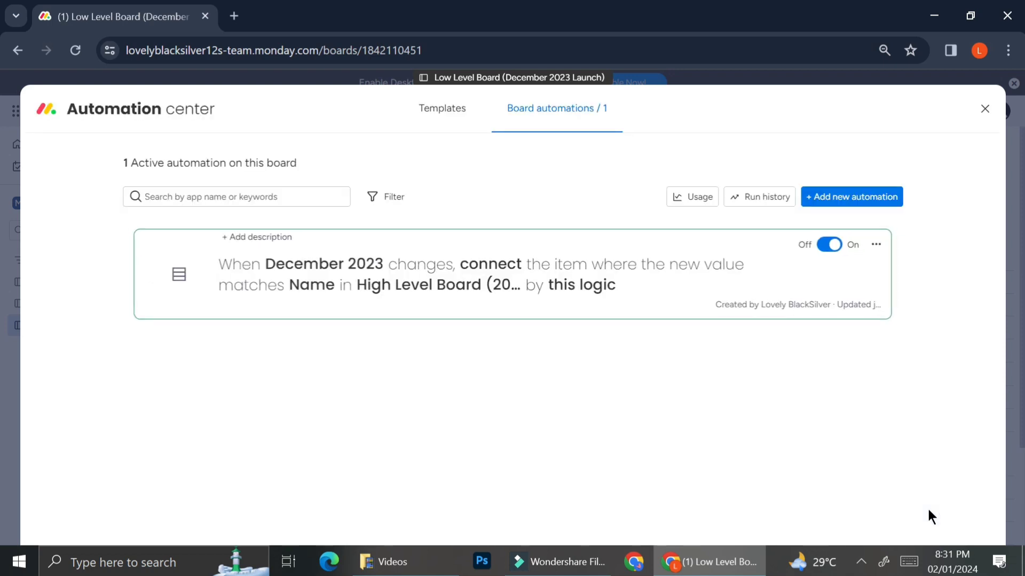
left_click(986, 112)
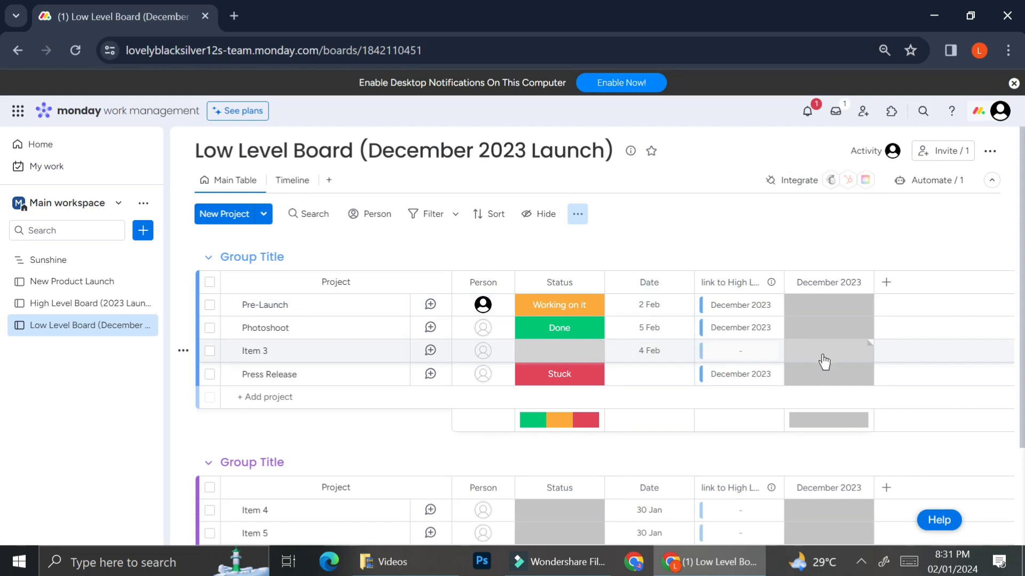
- Delete the Working on it, Done and Stuck labels from the December 2023 column, editing them from Item 3's cell
left_click(846, 356)
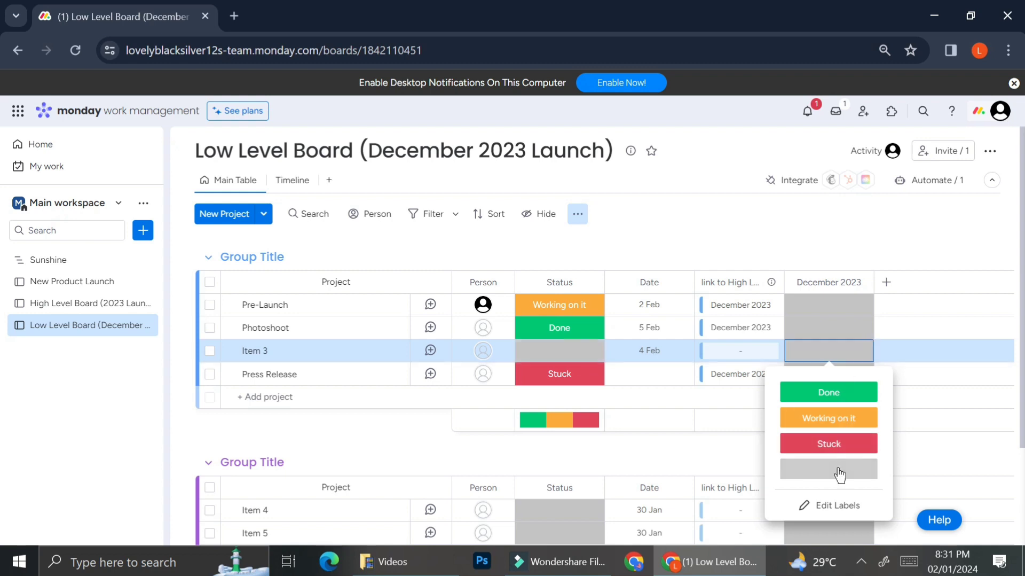
left_click(545, 352)
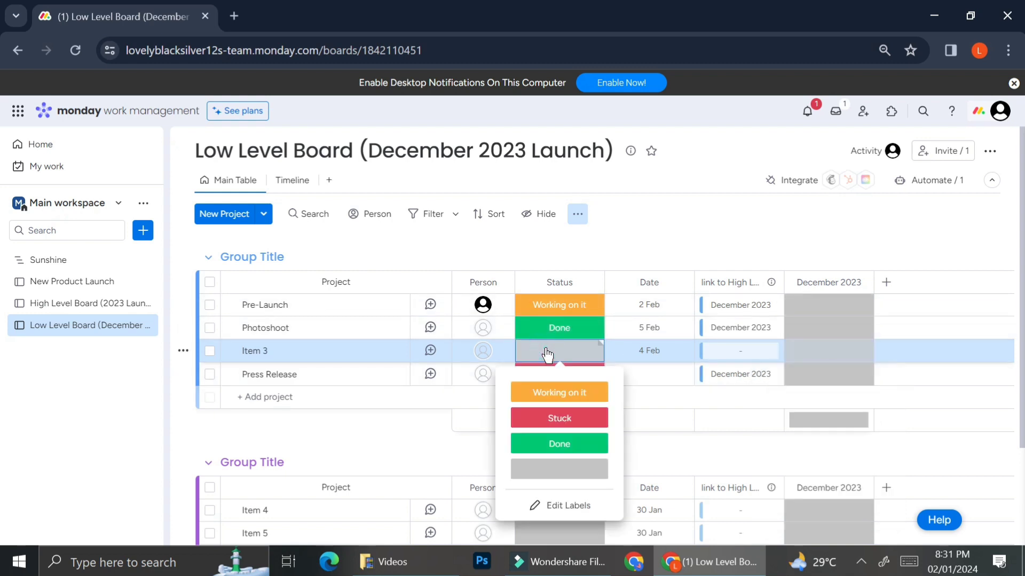
left_click(813, 356)
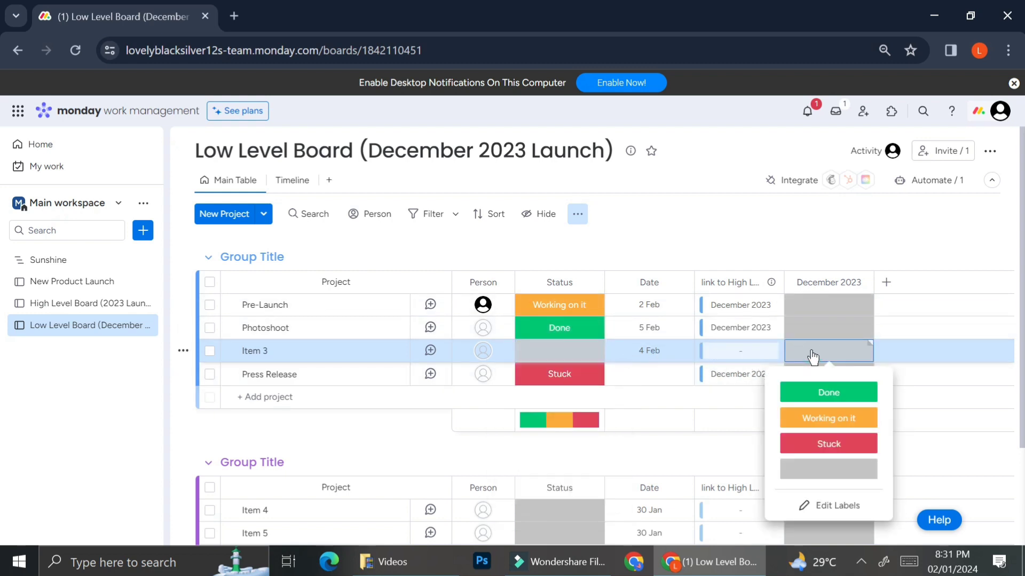
left_click(838, 504)
left_click(827, 492)
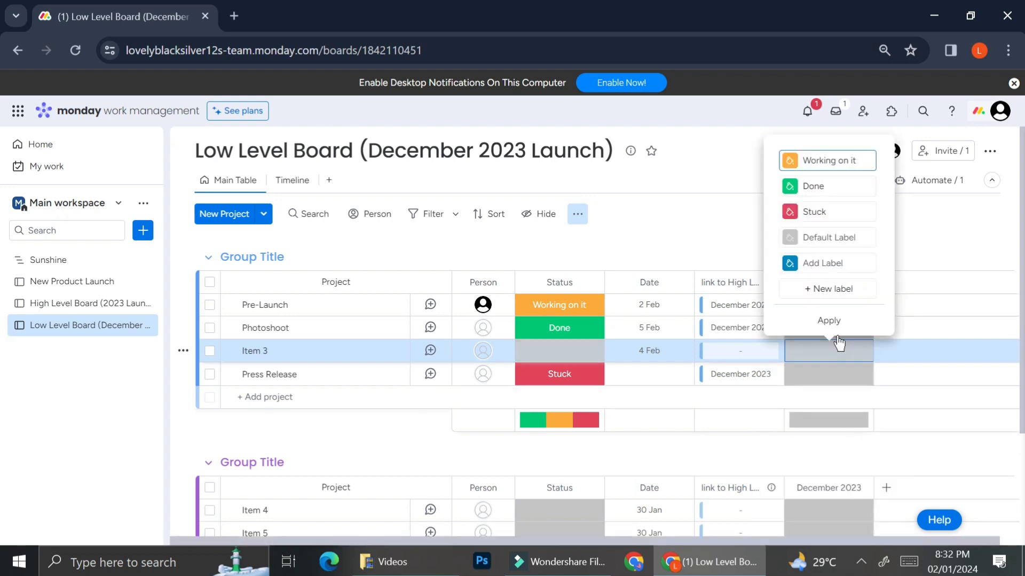
left_click(880, 161)
left_click(882, 391)
left_click(882, 391)
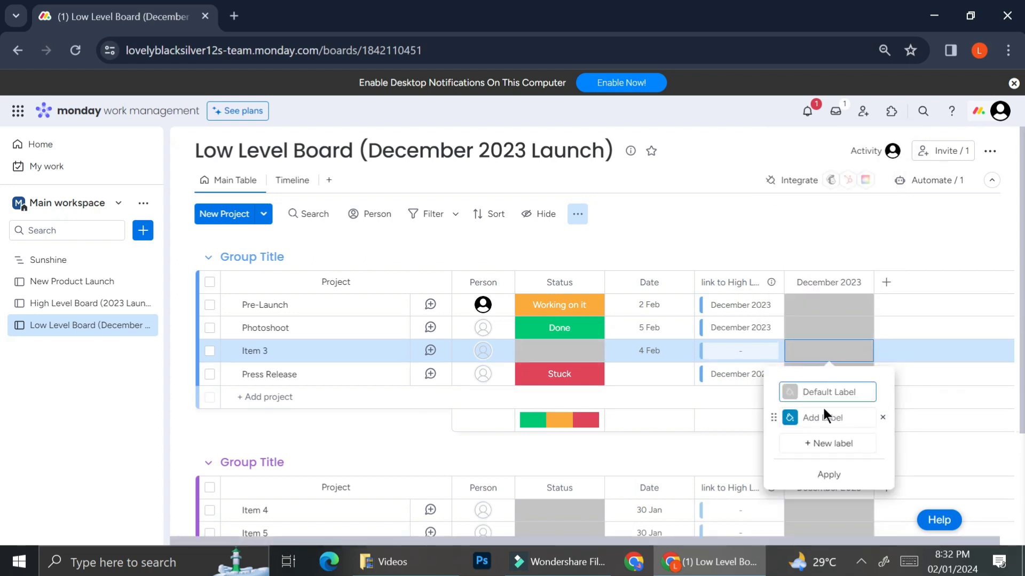
- Create a "December 2023" label in the December 2023 column, apply the label changes, and assign it to Item 3
left_click(825, 416)
type("December 2023")
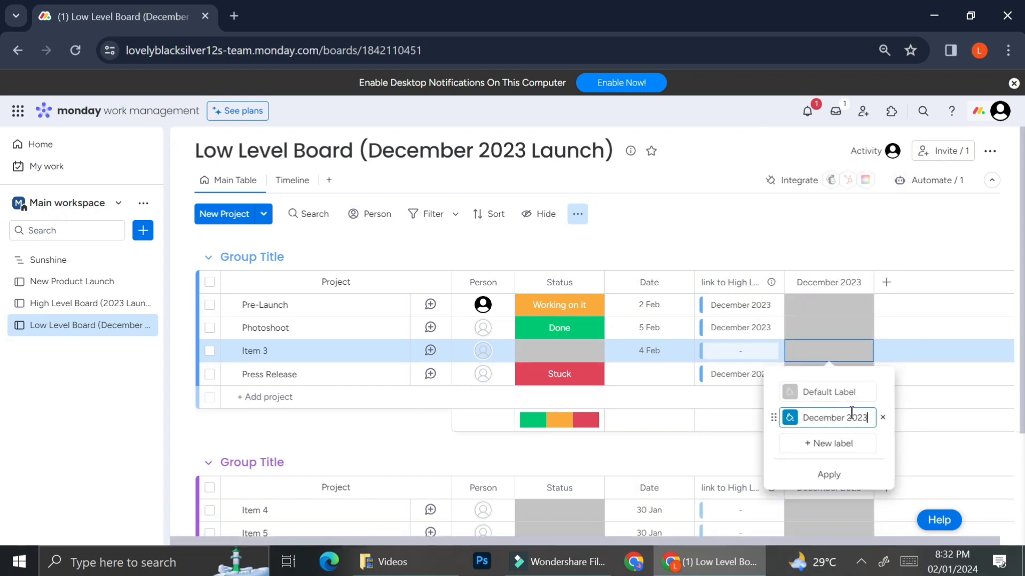
left_click(841, 474)
left_click(852, 418)
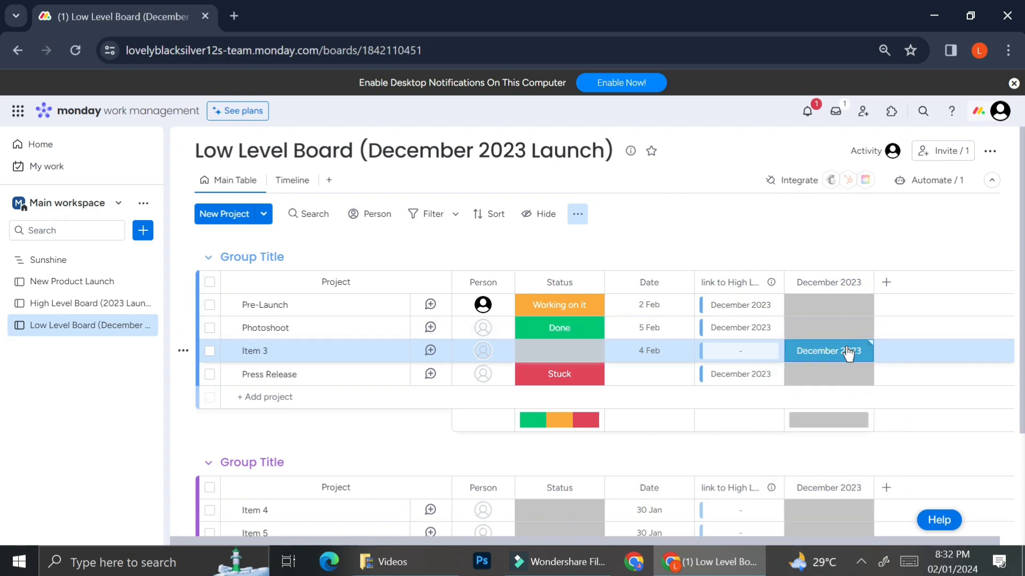
- Check the December 2023 item on the High Level Board and return to the Low Level Board
left_click(86, 302)
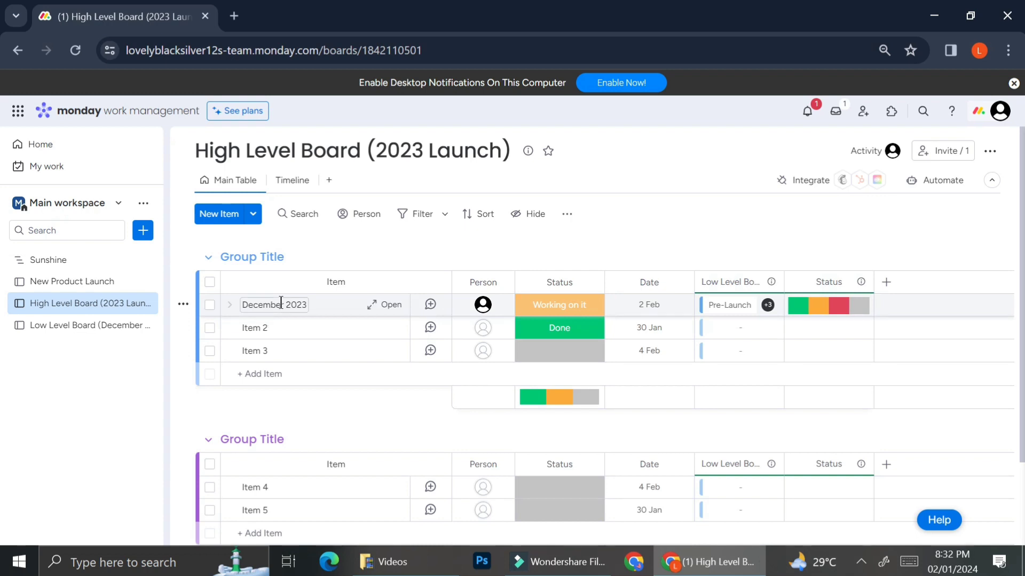
left_click(113, 325)
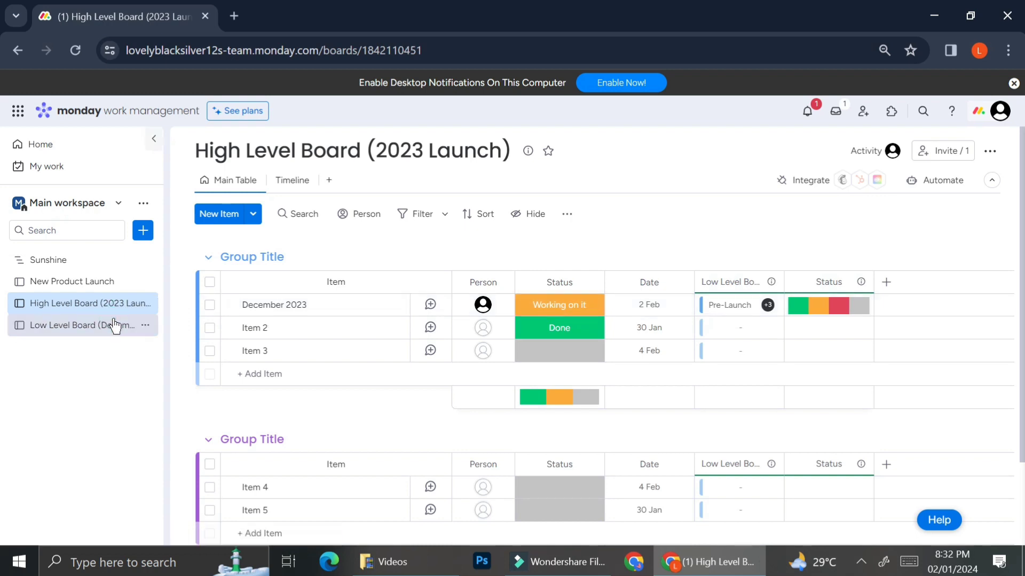